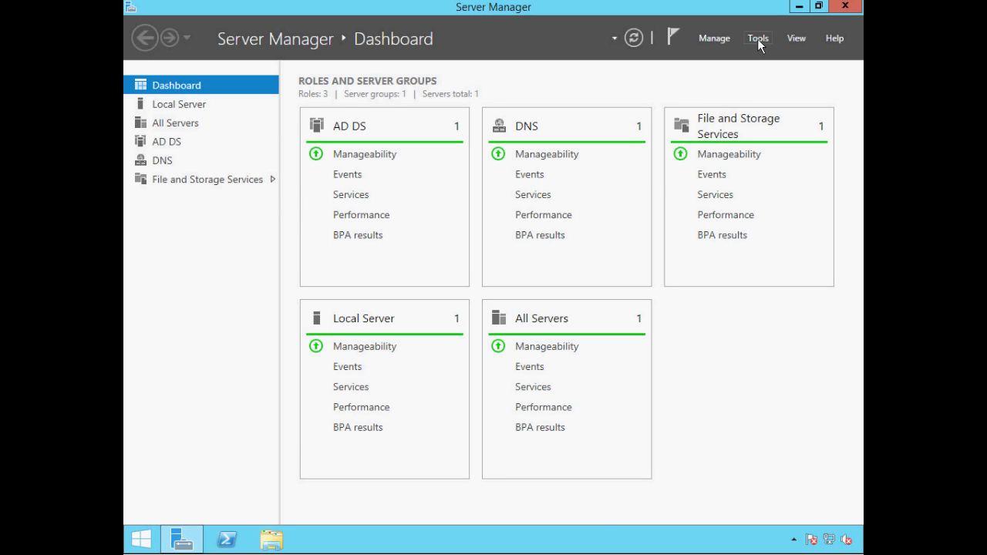
- Open Server Manager's Tools menu to list the administrative tools
left_click(757, 38)
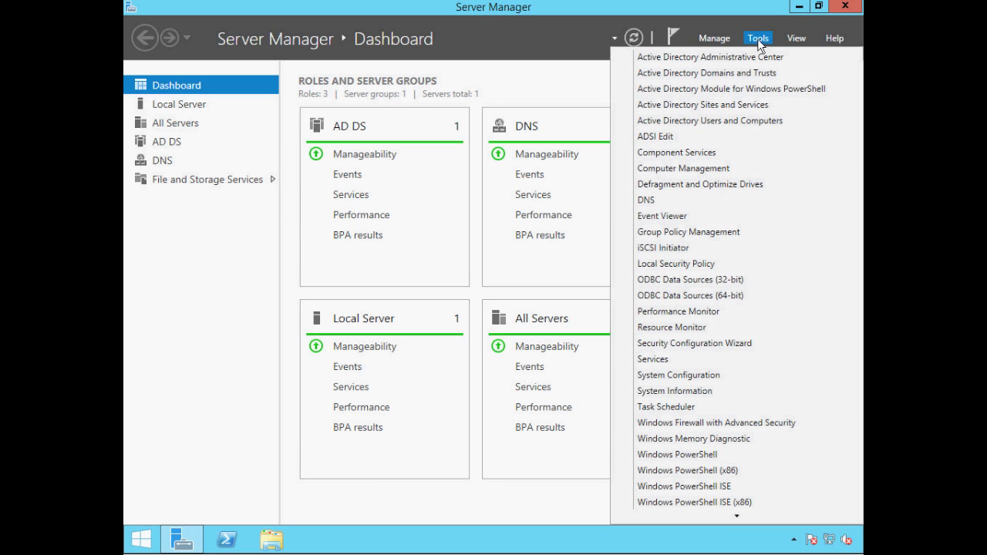
- Launch Group Policy Management, expand Forest > Domains > ittaster.local, and right-click Default Domain Policy
left_click(694, 233)
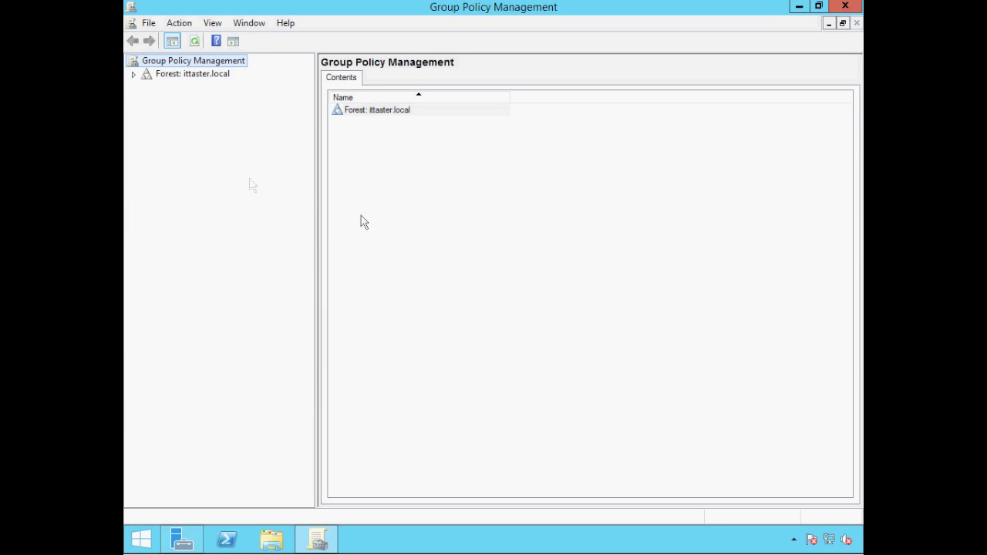
left_click(134, 75)
left_click(146, 87)
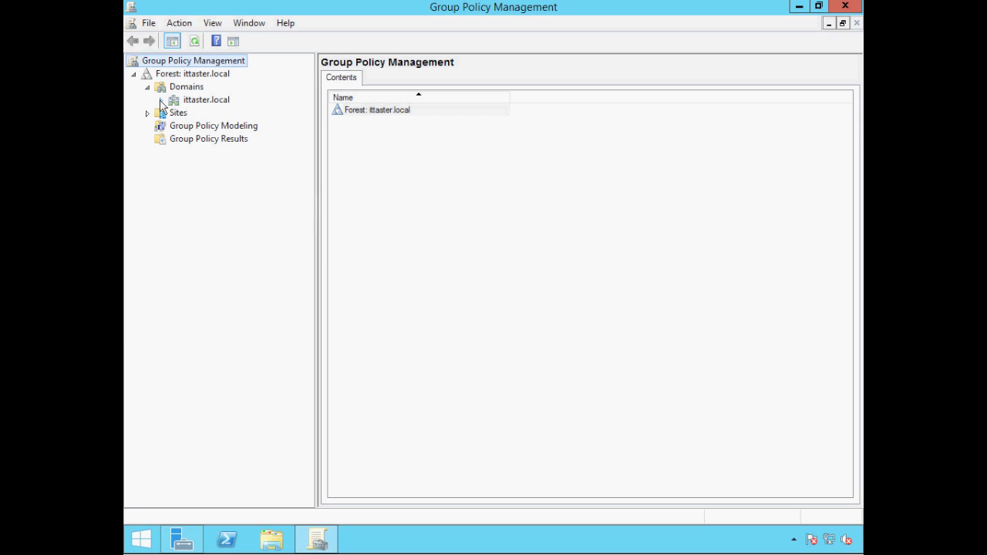
left_click(160, 100)
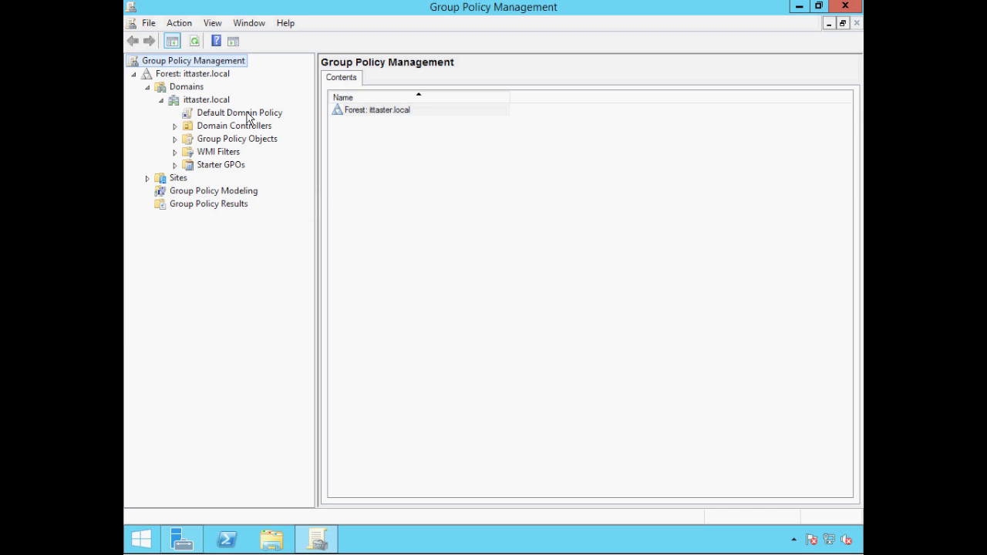
right_click(232, 119)
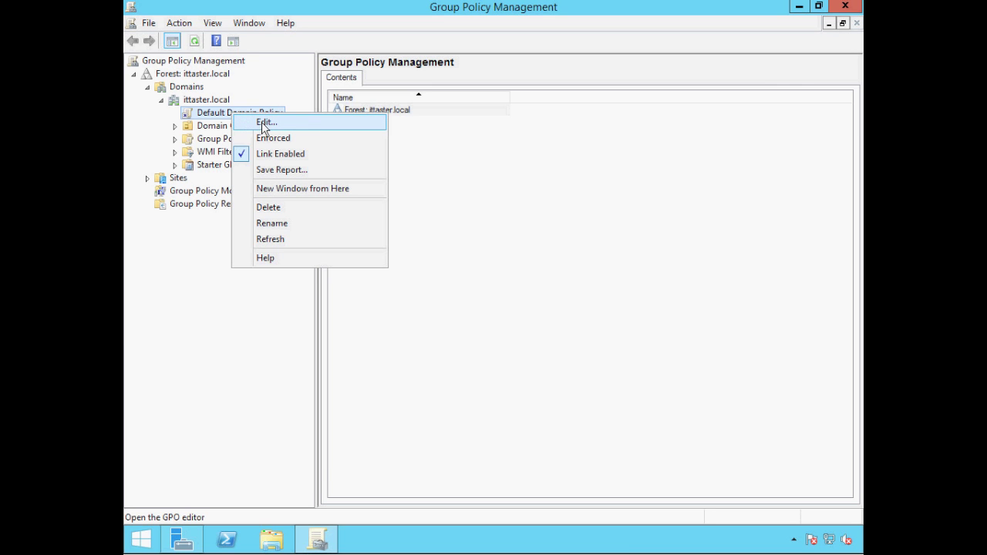
- Edit Default Domain Policy maximized and navigate to Security Settings > Account Policies > Password Policy
left_click(261, 122)
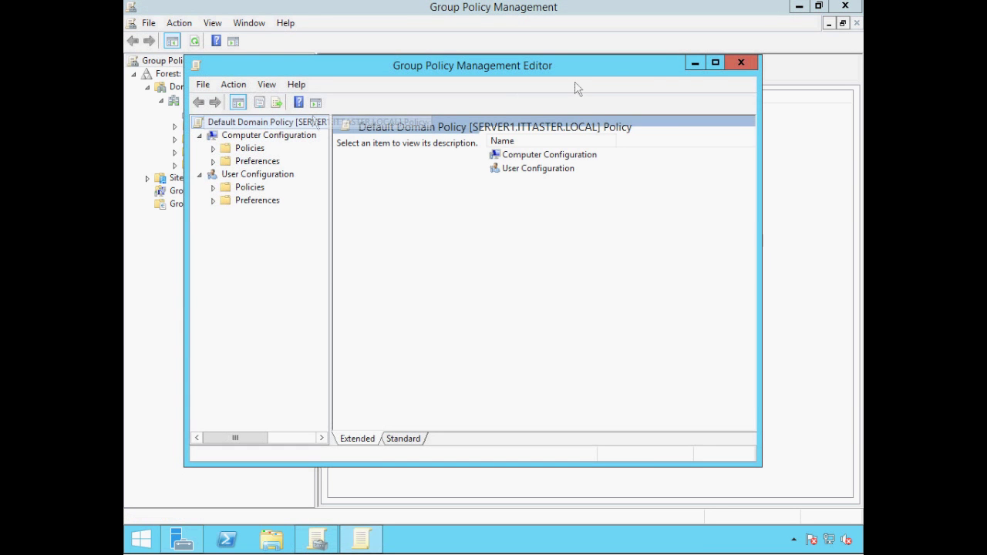
left_click(715, 64)
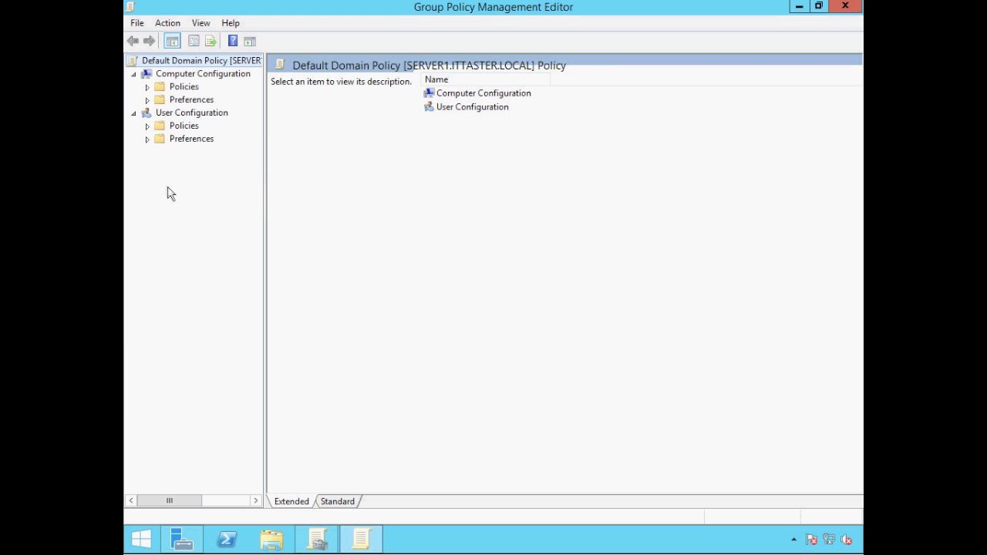
left_click(148, 87)
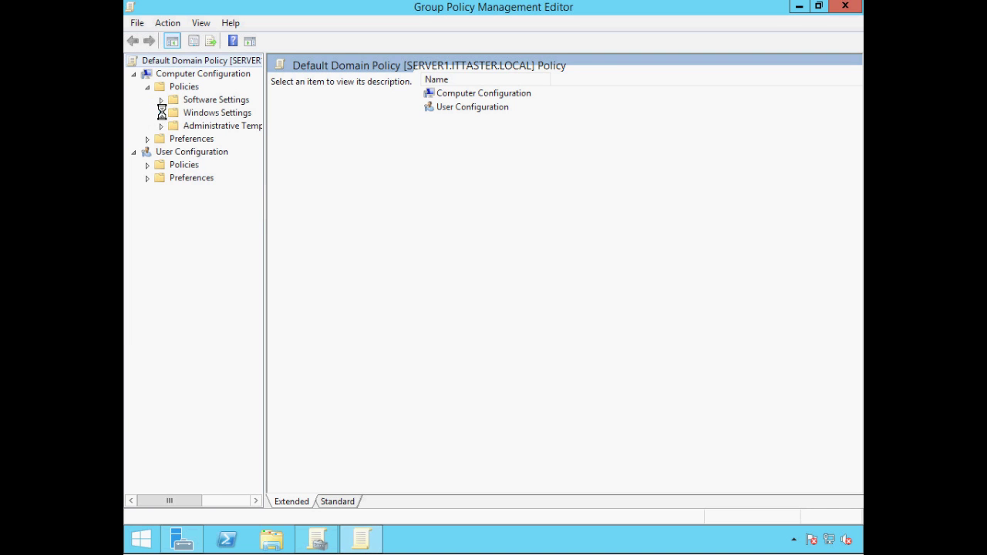
left_click(161, 114)
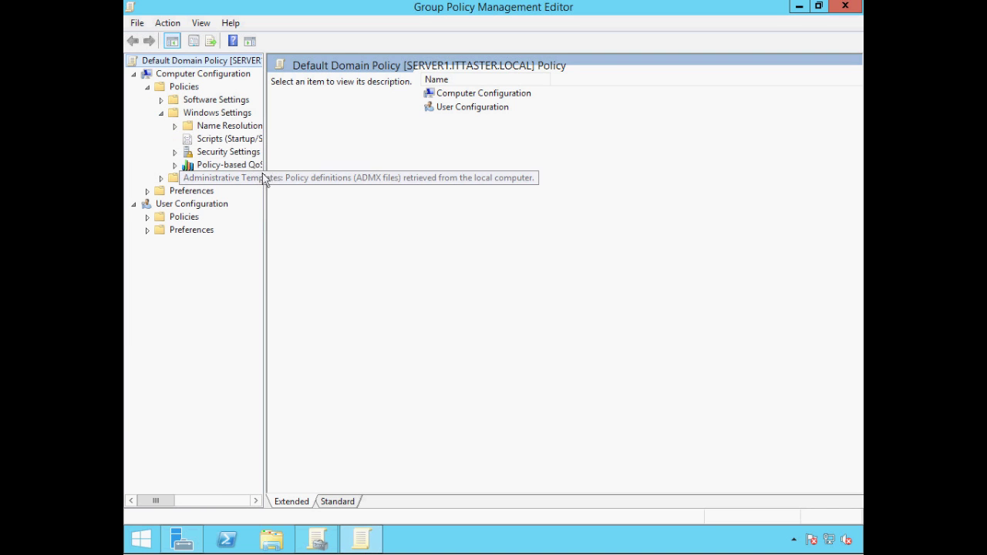
left_click_drag(265, 174, 328, 174)
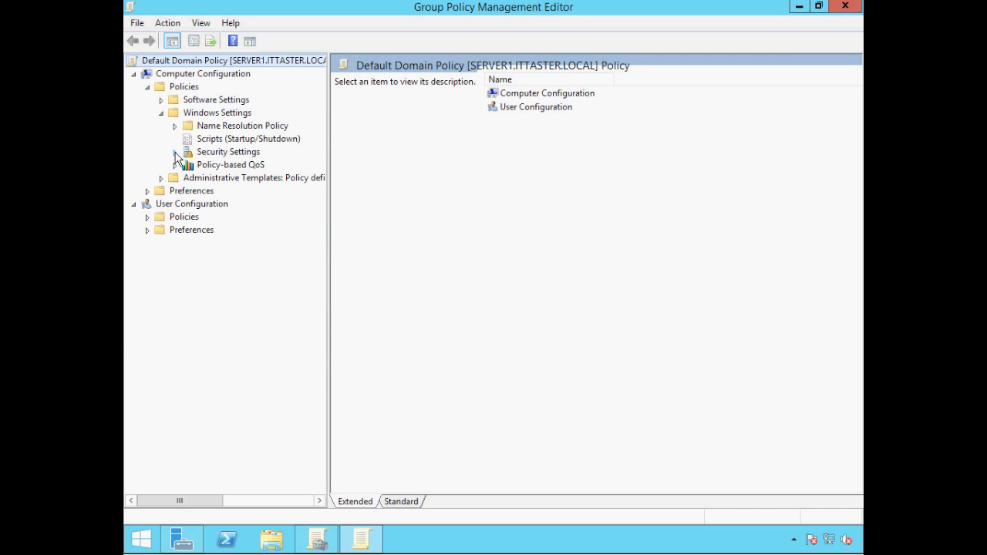
left_click(176, 154)
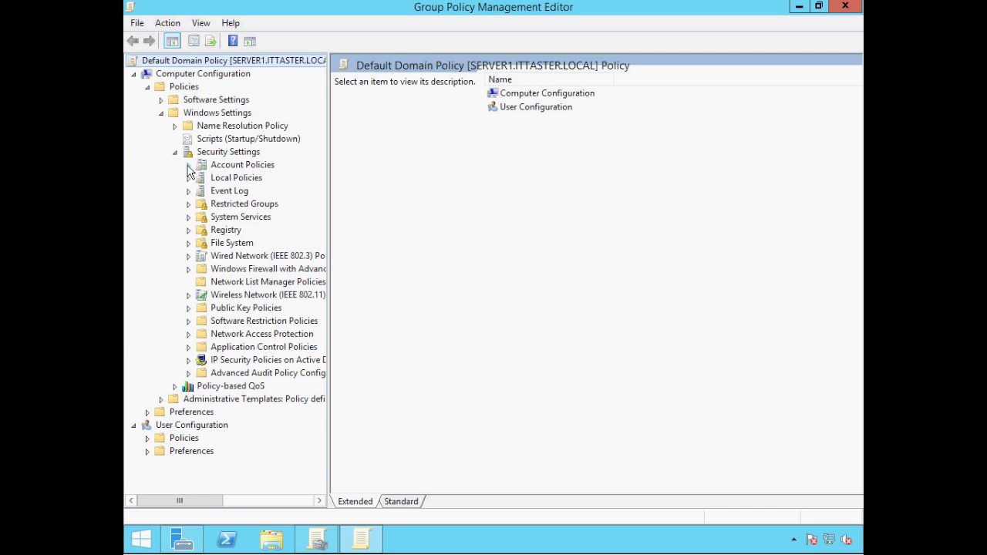
left_click(188, 166)
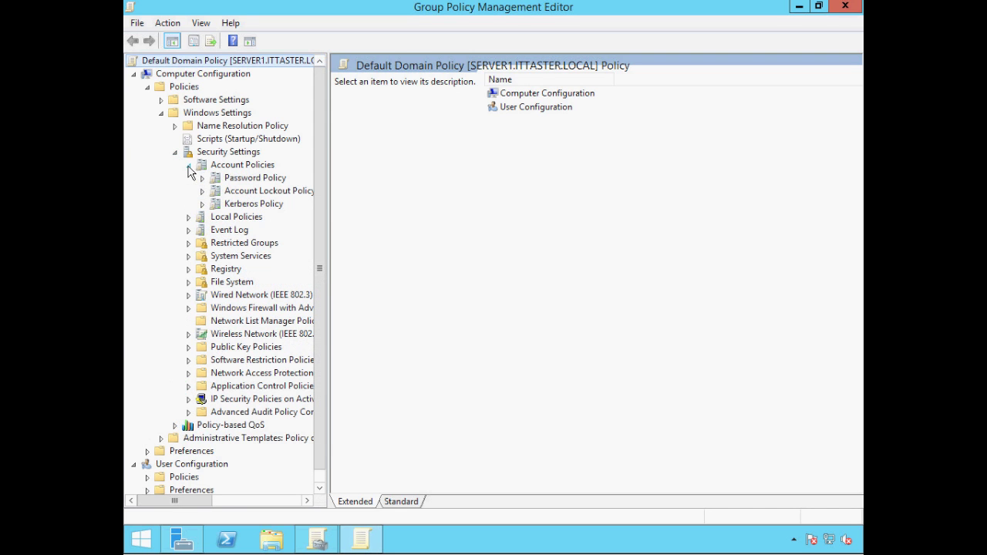
left_click(234, 184)
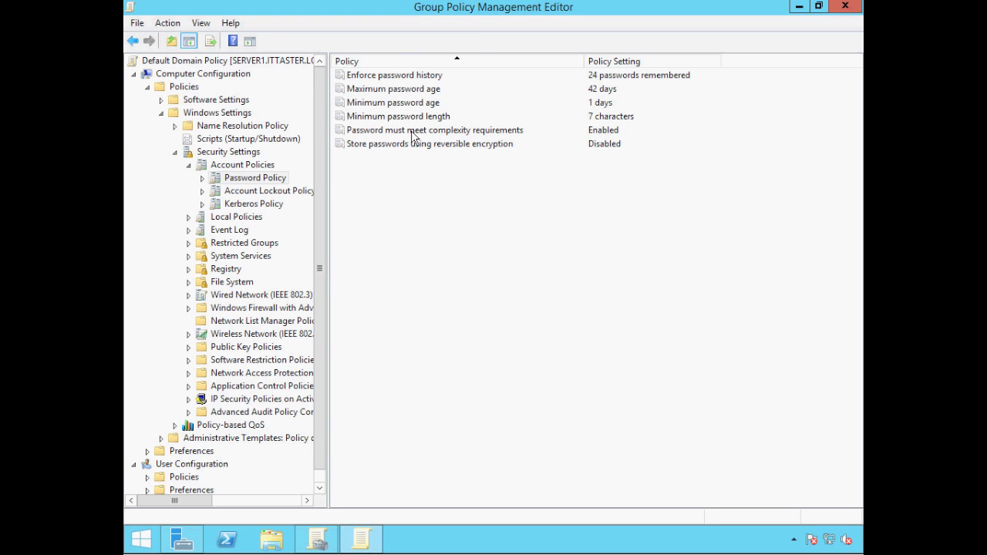
double_click(414, 131)
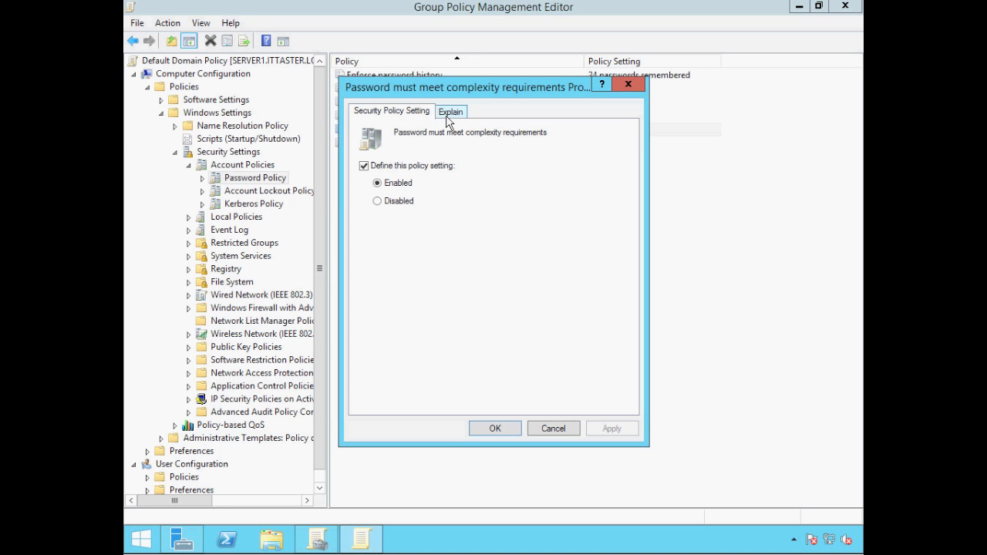
left_click(450, 114)
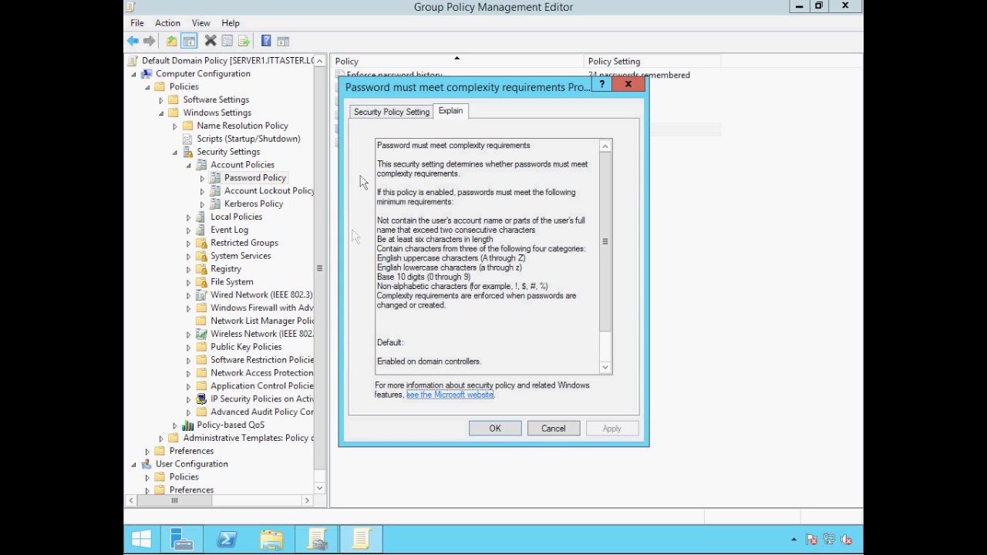
left_click(371, 114)
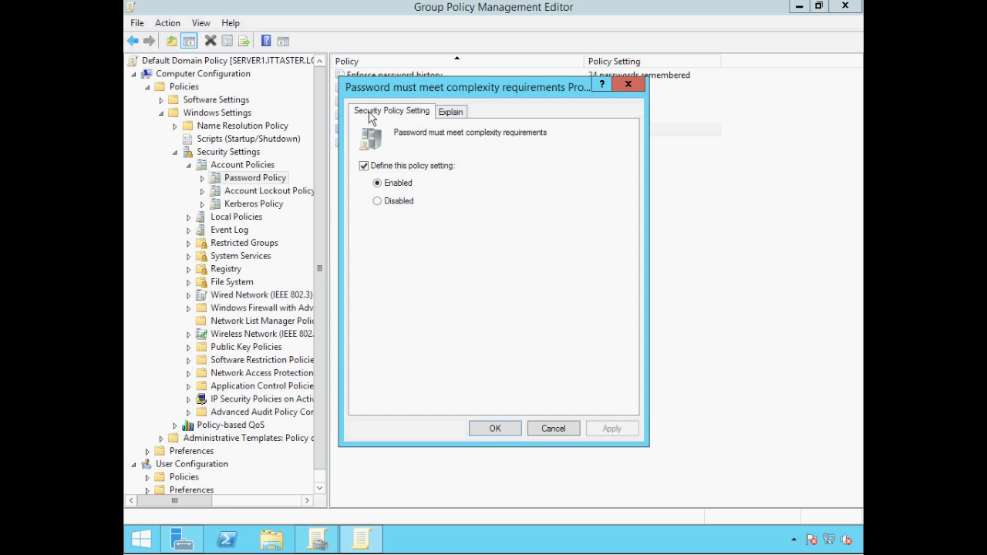
left_click(502, 432)
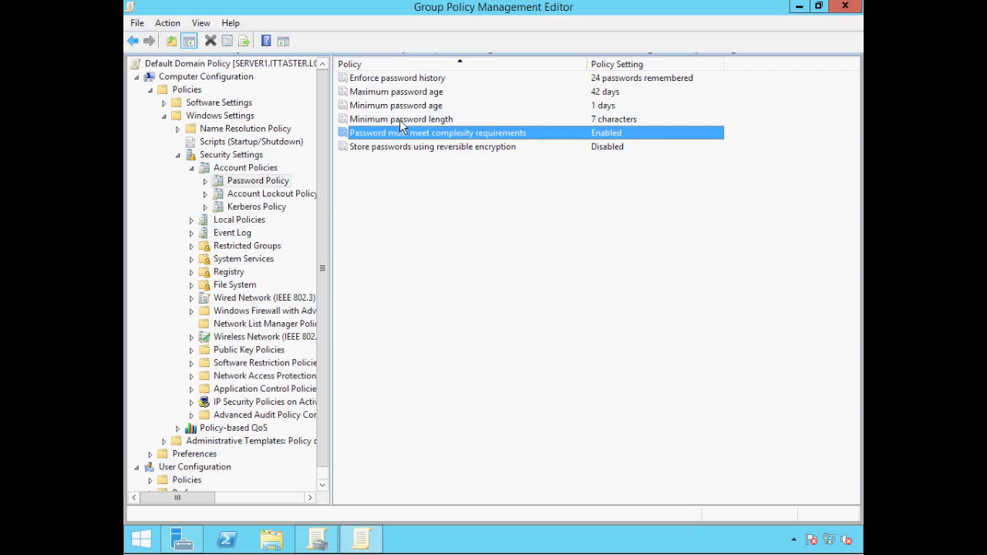
- Raise Minimum password length from 7 to 8 characters
double_click(400, 119)
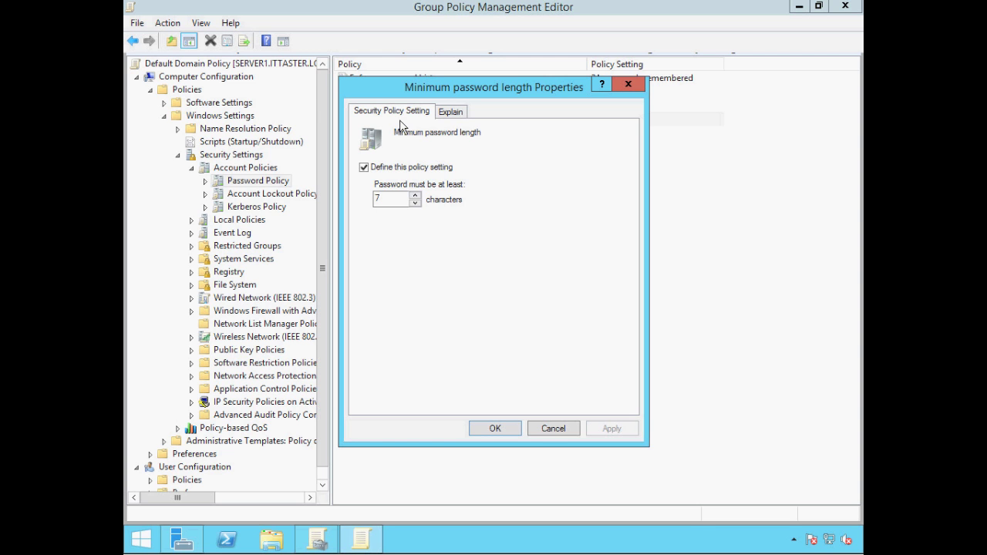
left_click(450, 113)
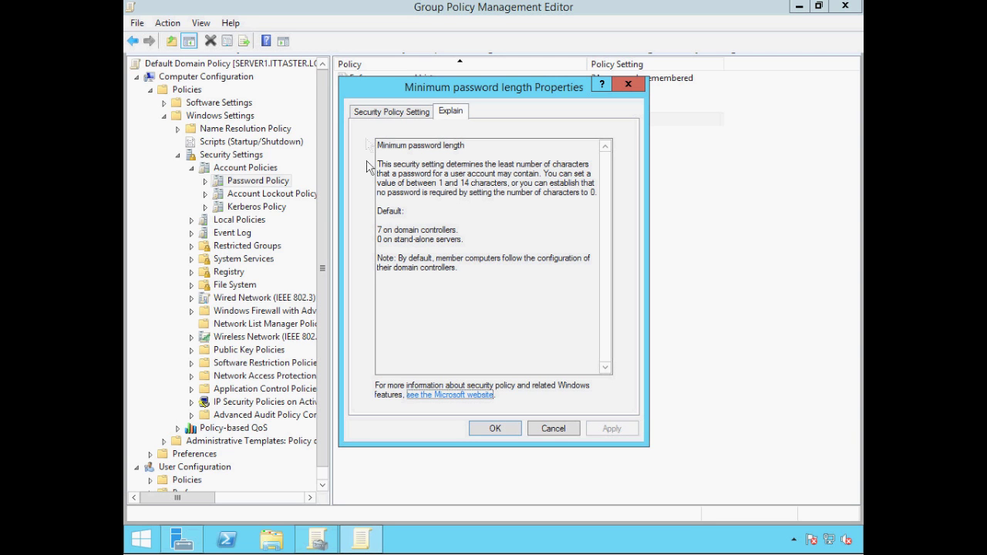
left_click(367, 114)
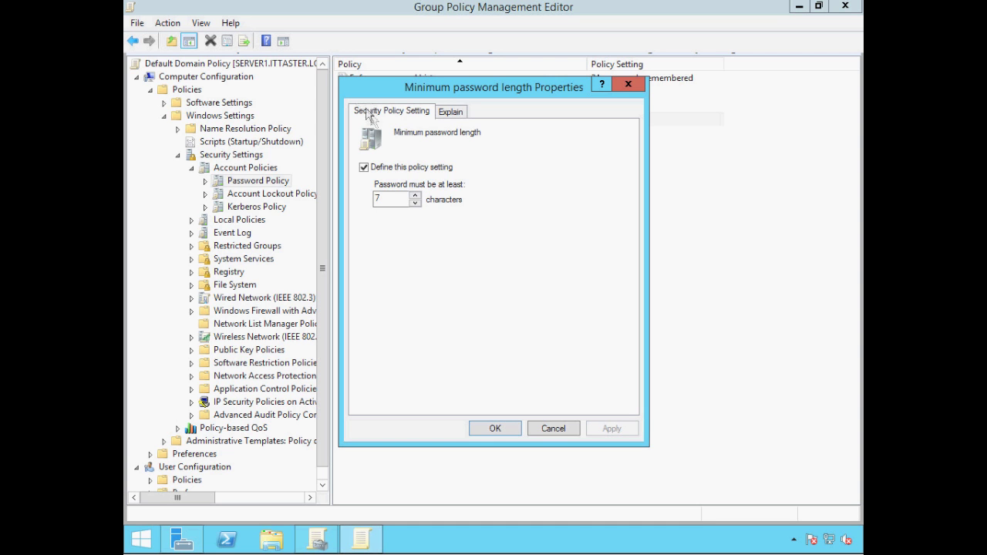
left_click(414, 195)
left_click(487, 428)
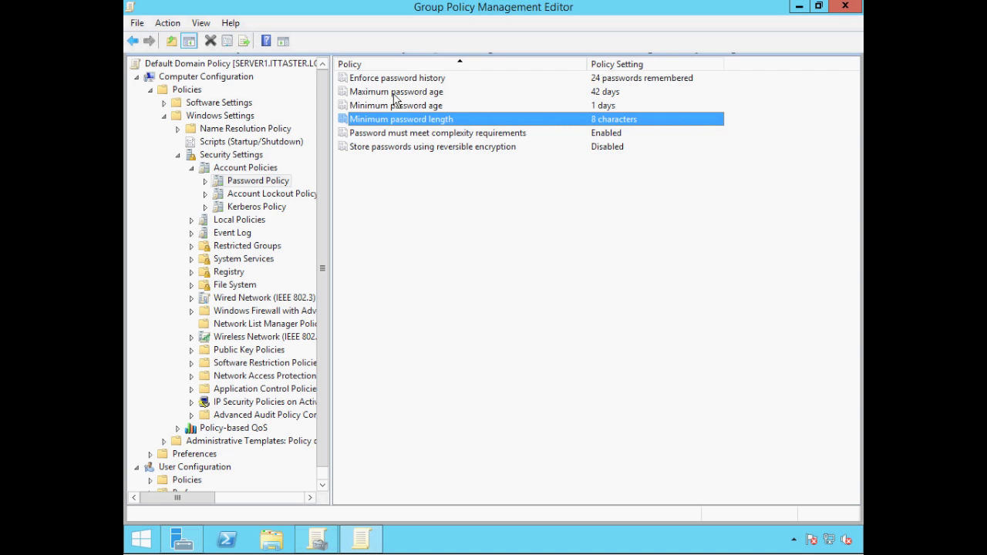
- Change Maximum password age from 42 to 30 days, then open Minimum password age
double_click(394, 95)
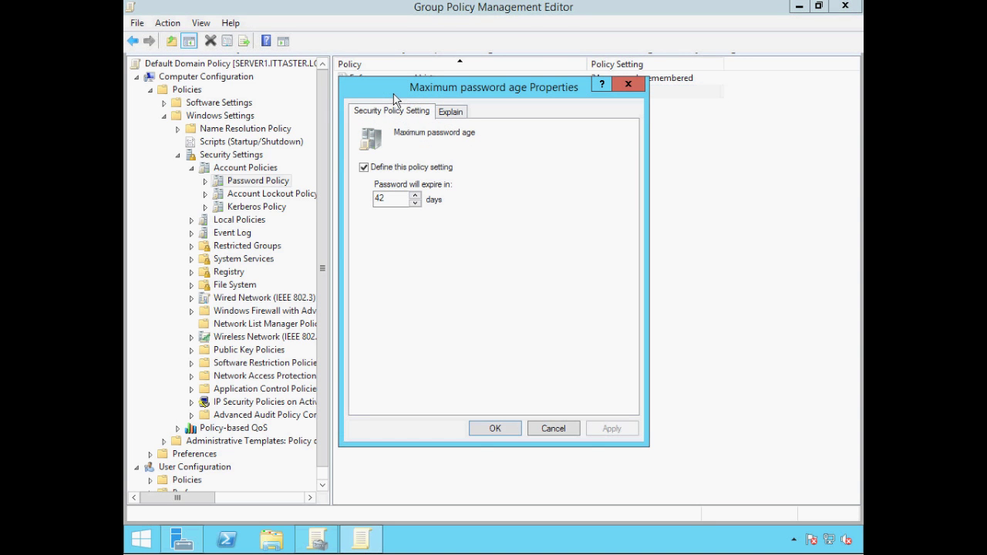
left_click(453, 114)
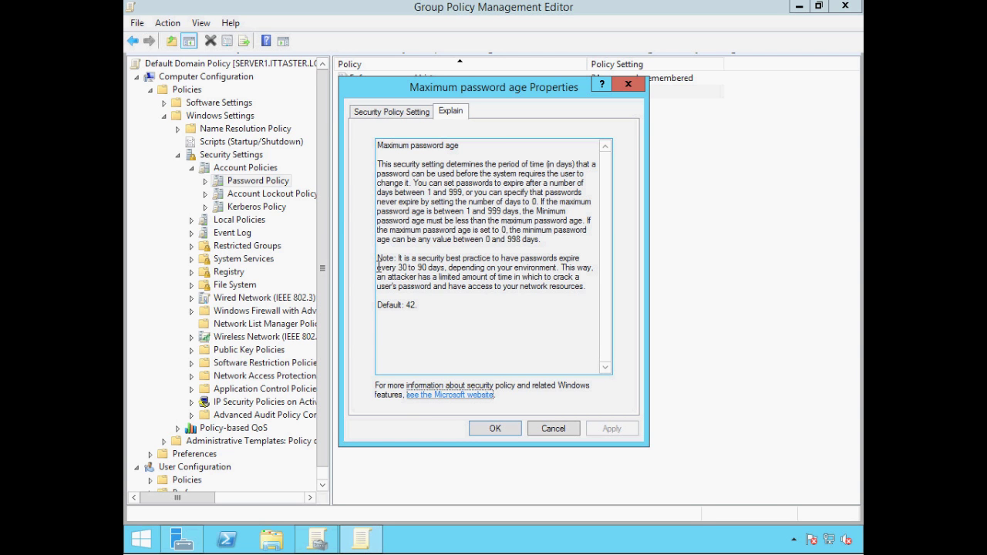
left_click(381, 114)
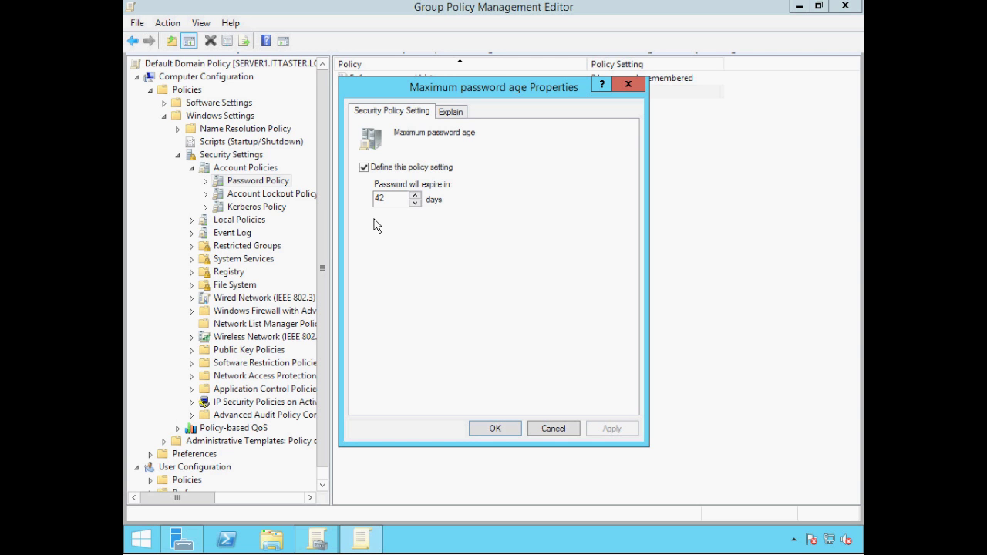
left_click_drag(389, 198, 363, 199)
type("30")
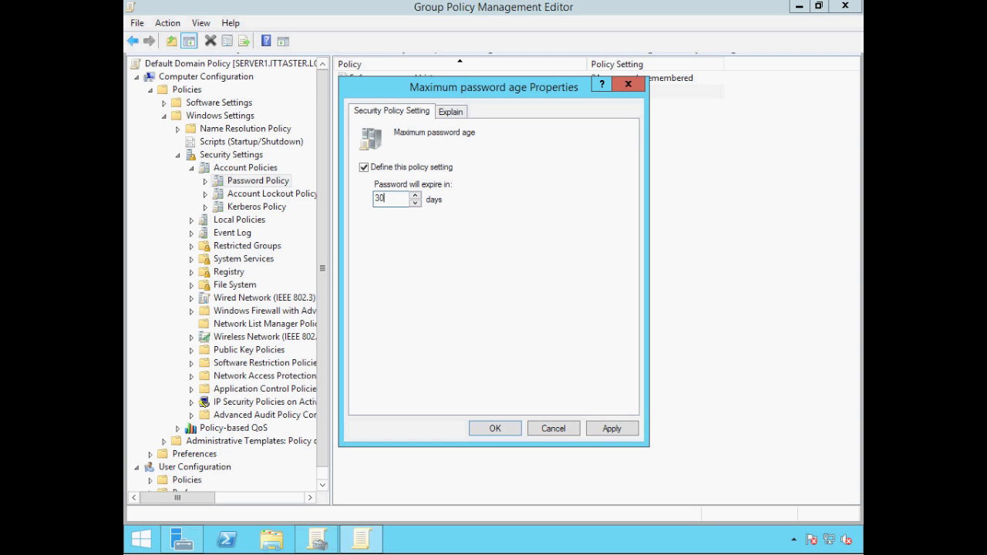
left_click(495, 429)
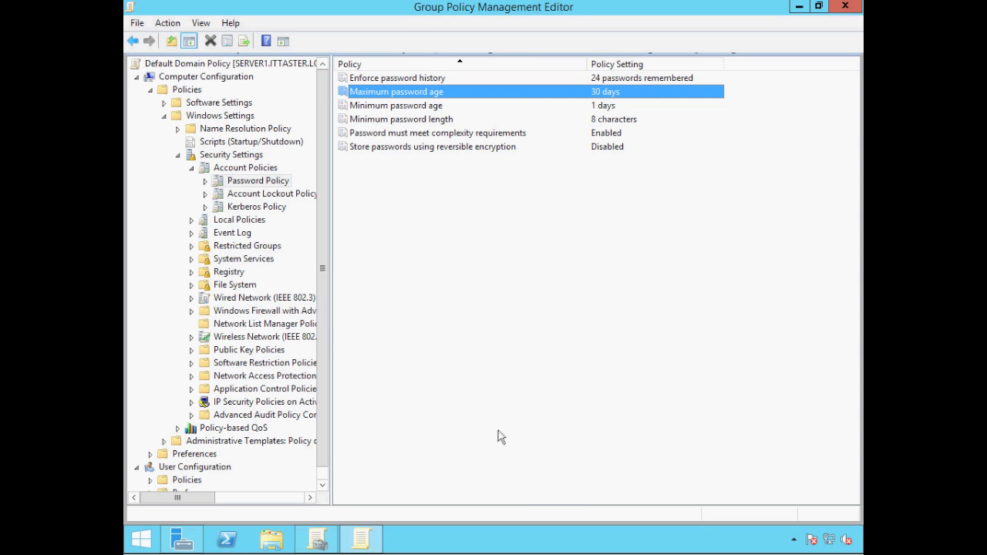
double_click(414, 107)
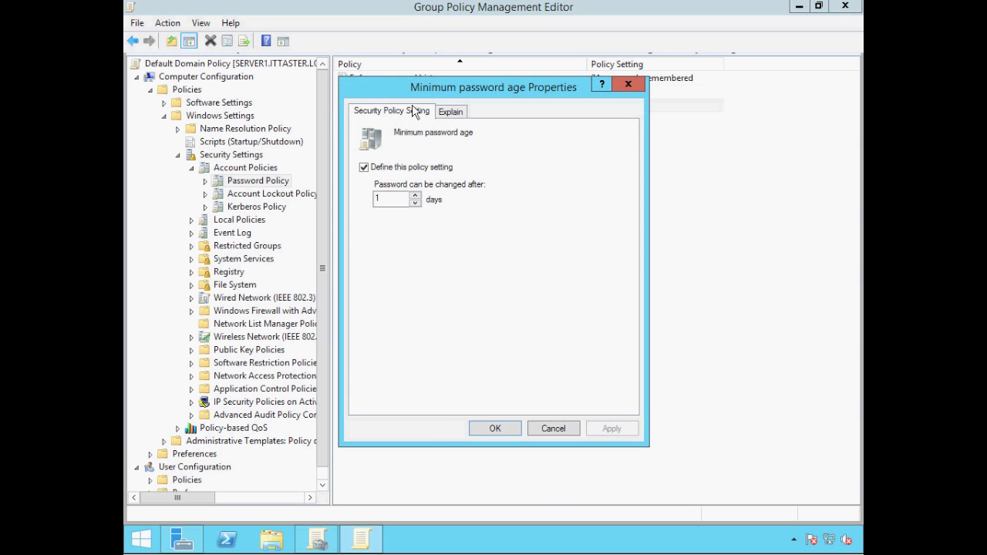
- Raise Minimum password age from 1 to 2 days
left_click(453, 116)
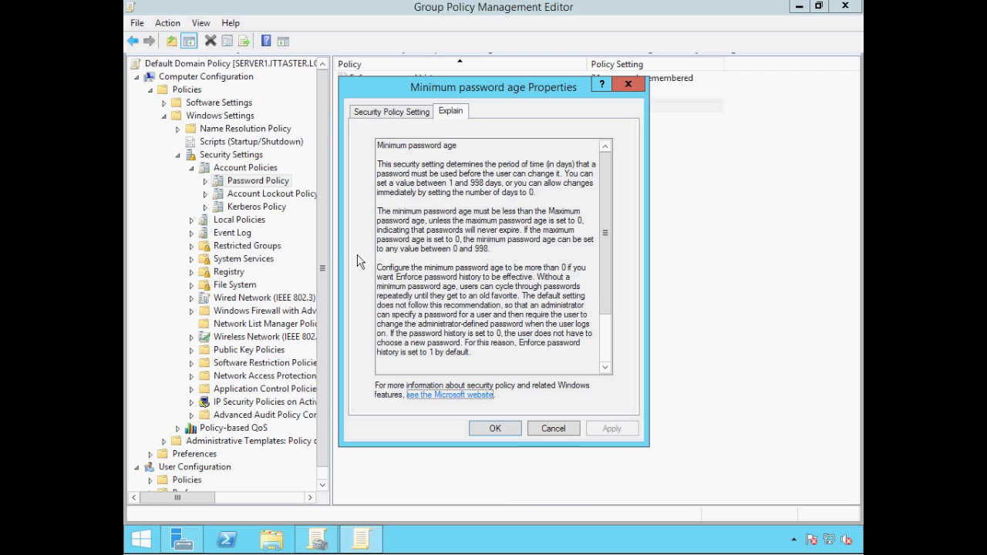
left_click(376, 113)
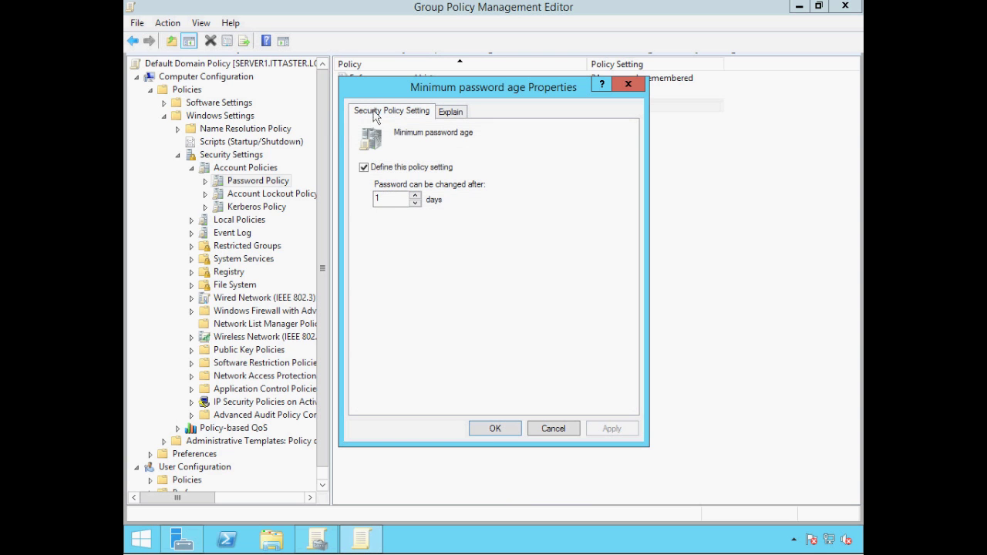
left_click(416, 196)
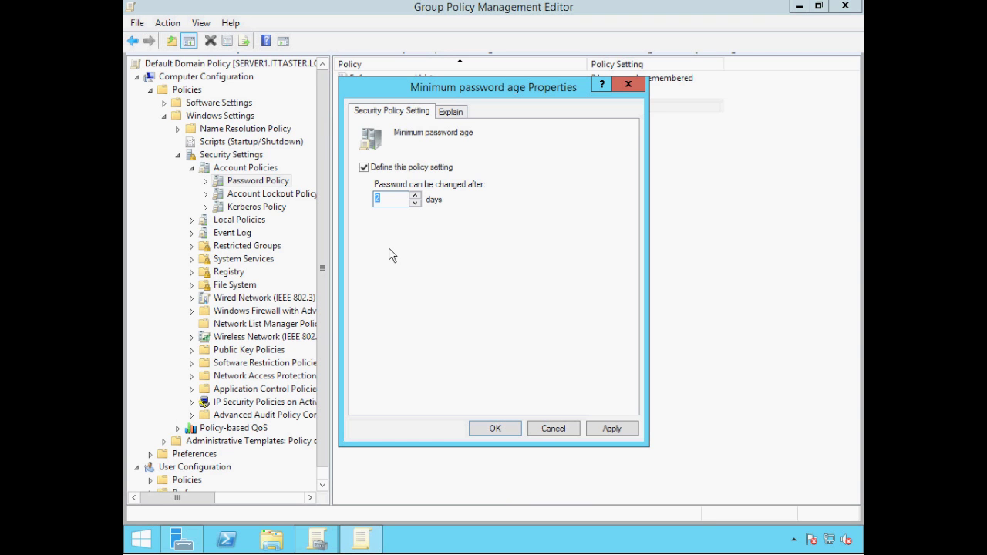
left_click(494, 429)
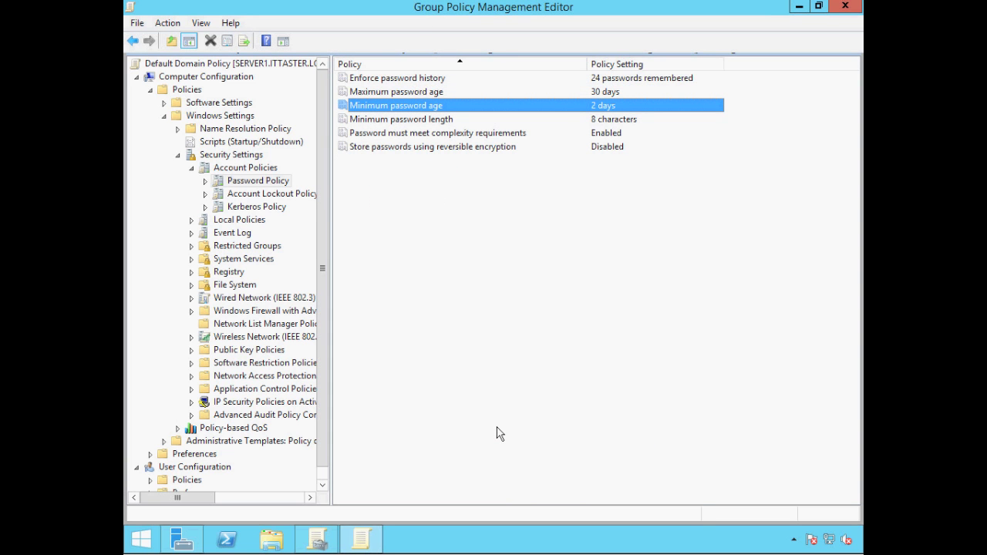
double_click(379, 80)
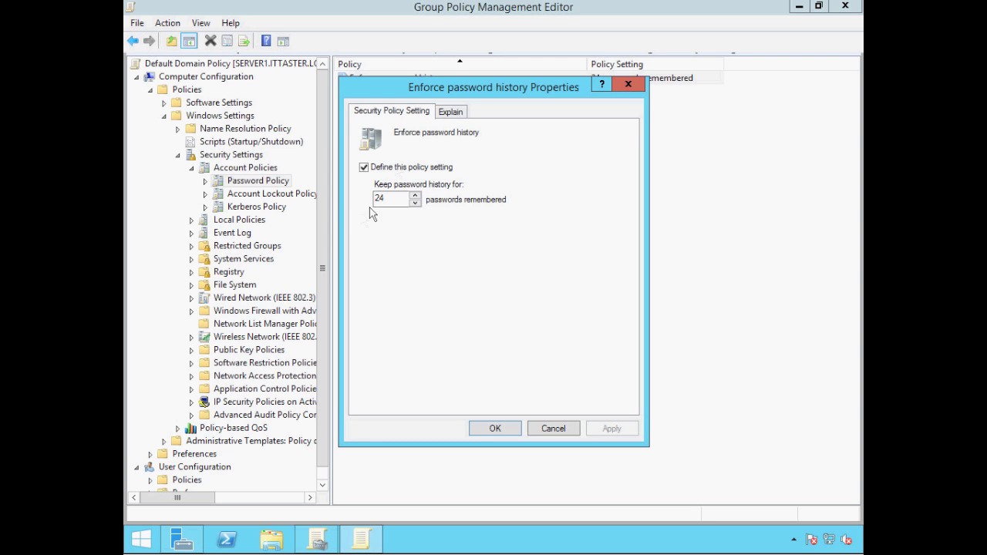
left_click(447, 114)
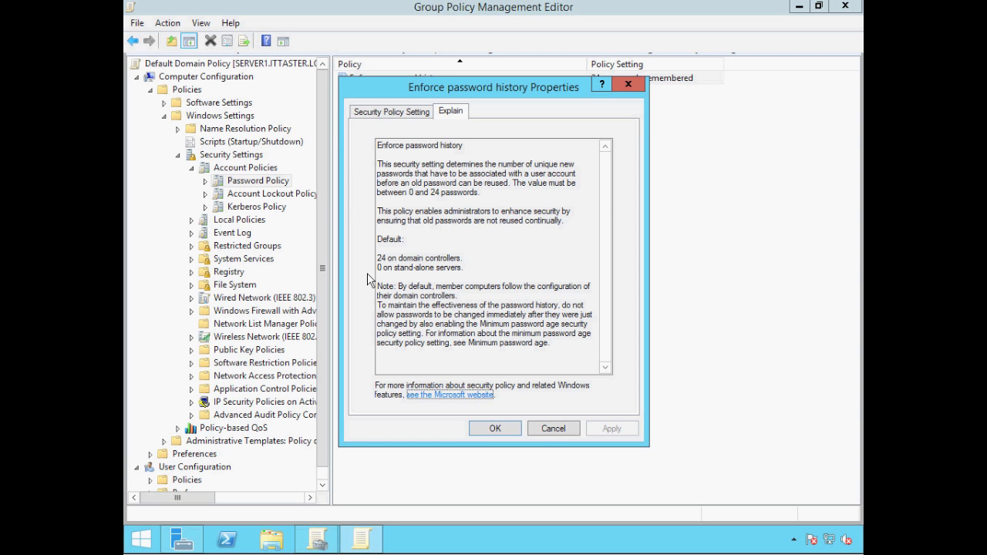
left_click(371, 113)
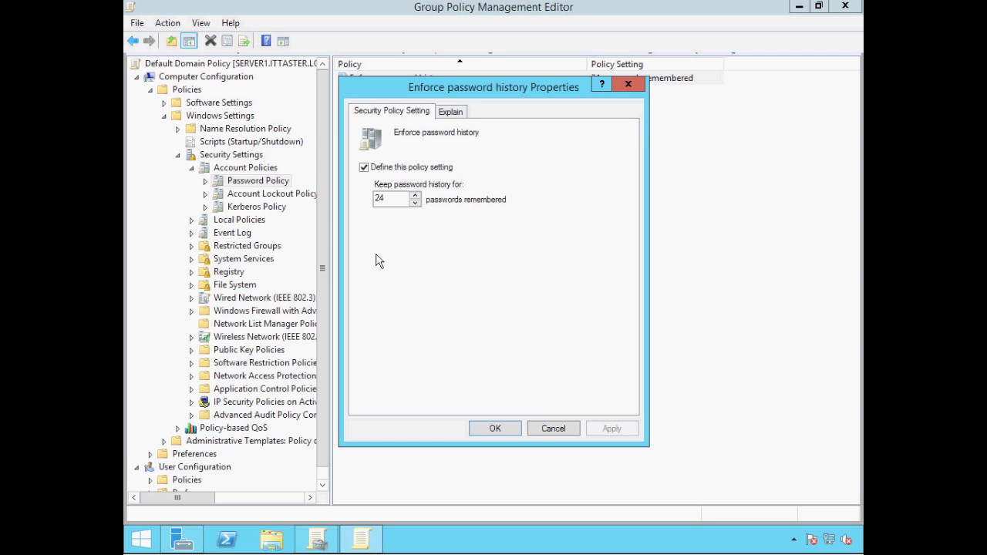
left_click(495, 430)
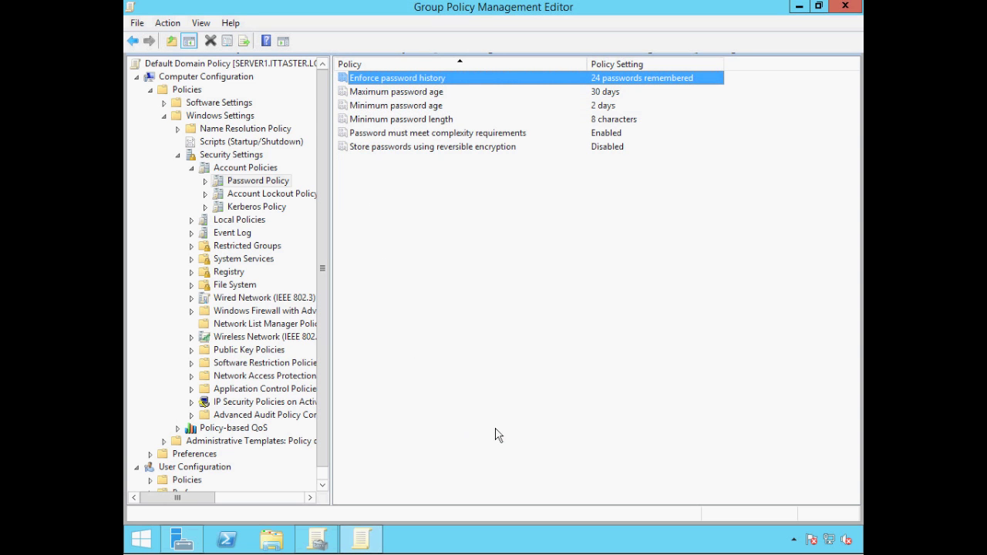
double_click(392, 147)
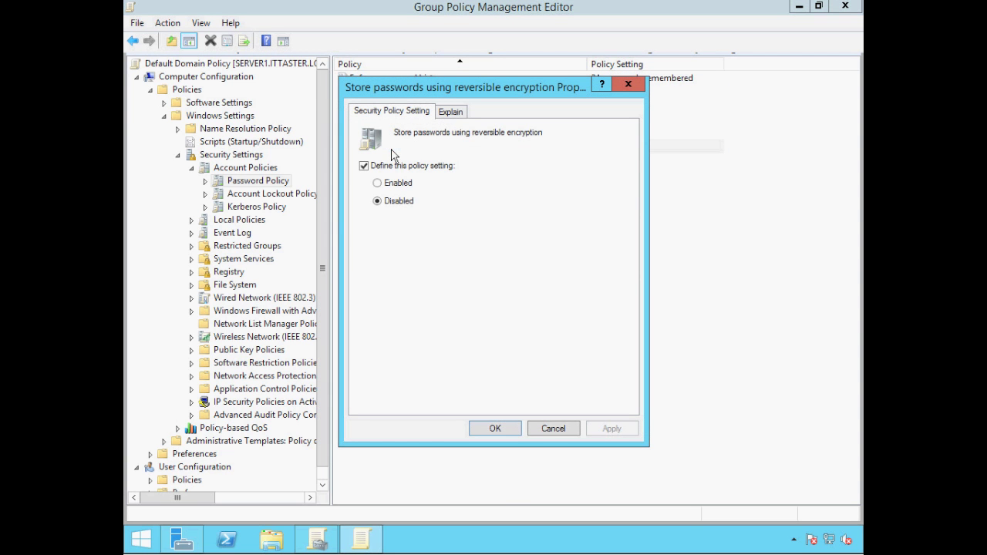
left_click(450, 112)
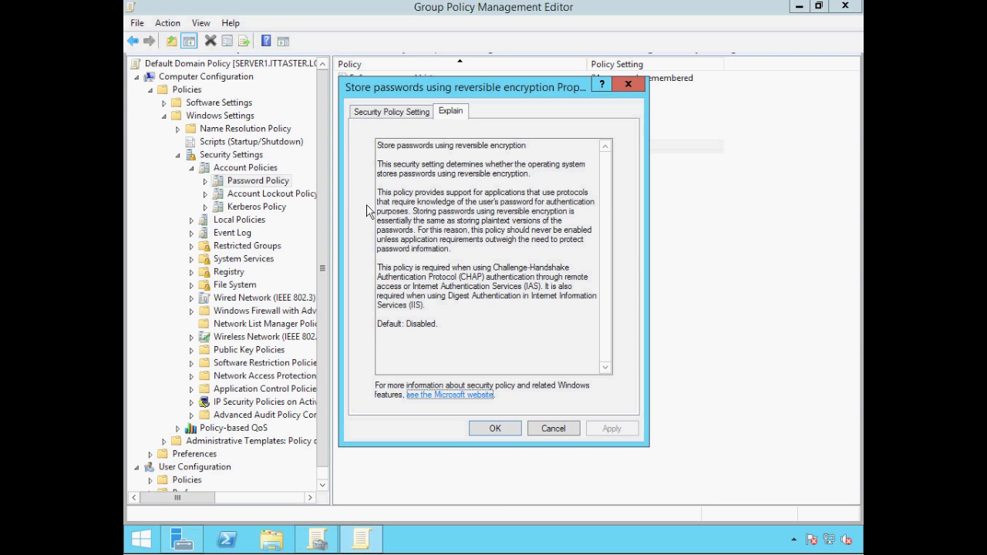
left_click(380, 113)
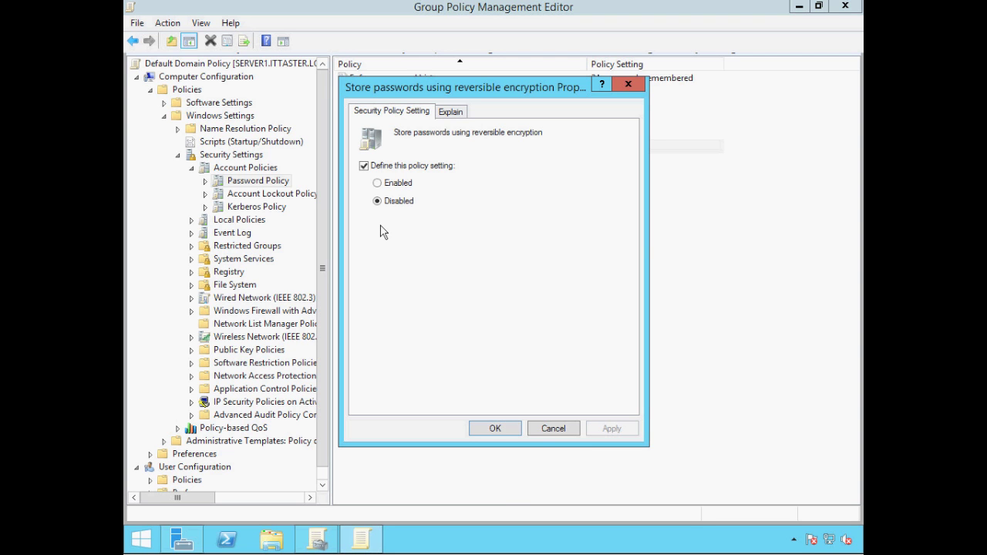
left_click(496, 430)
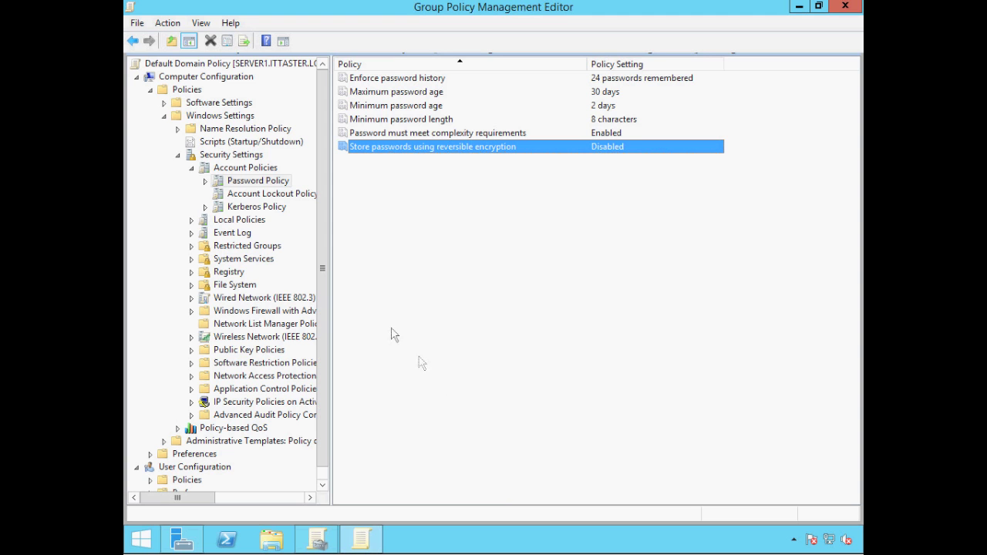
- Select Account Lockout Policy under Account Policies to list its settings
left_click(269, 198)
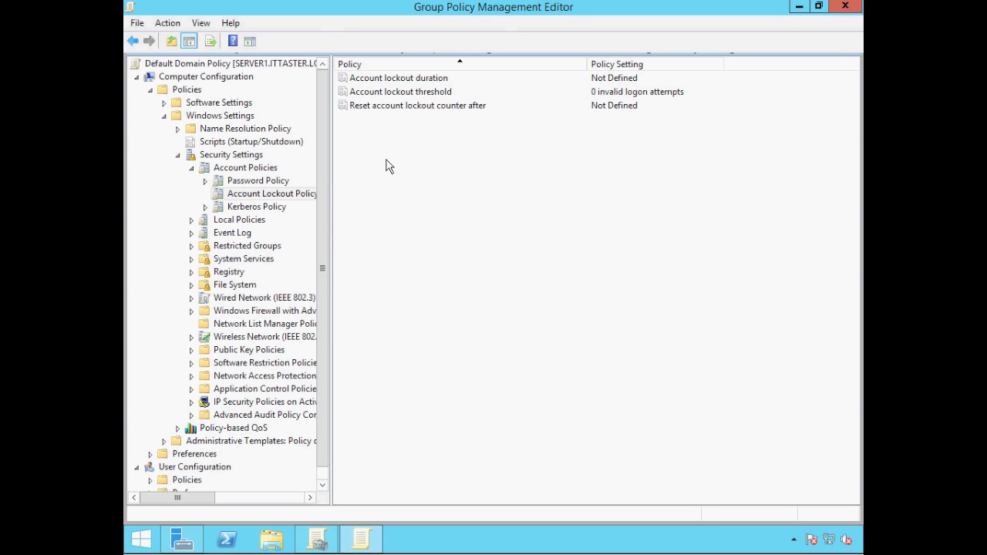
- Set Account lockout threshold to 3 invalid logon attempts
double_click(375, 94)
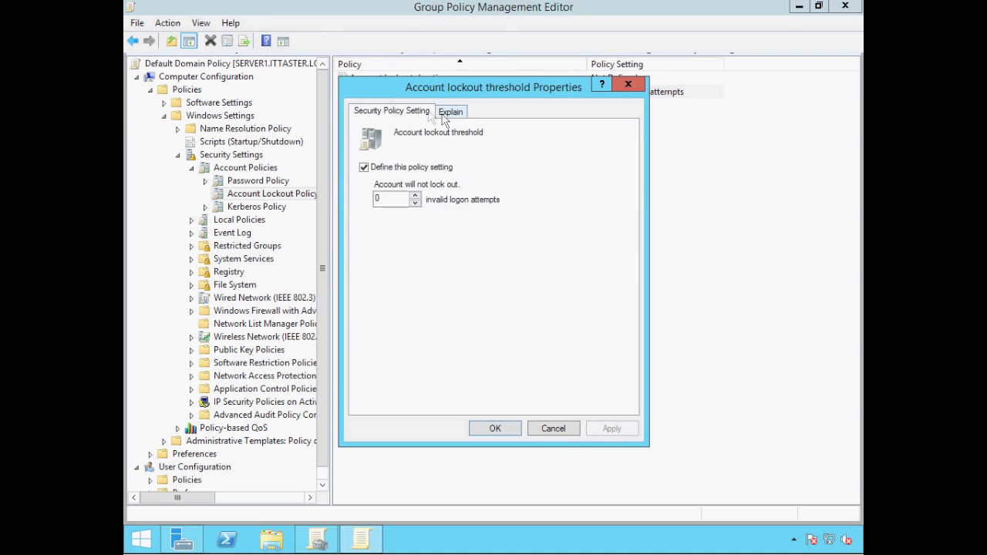
left_click(451, 112)
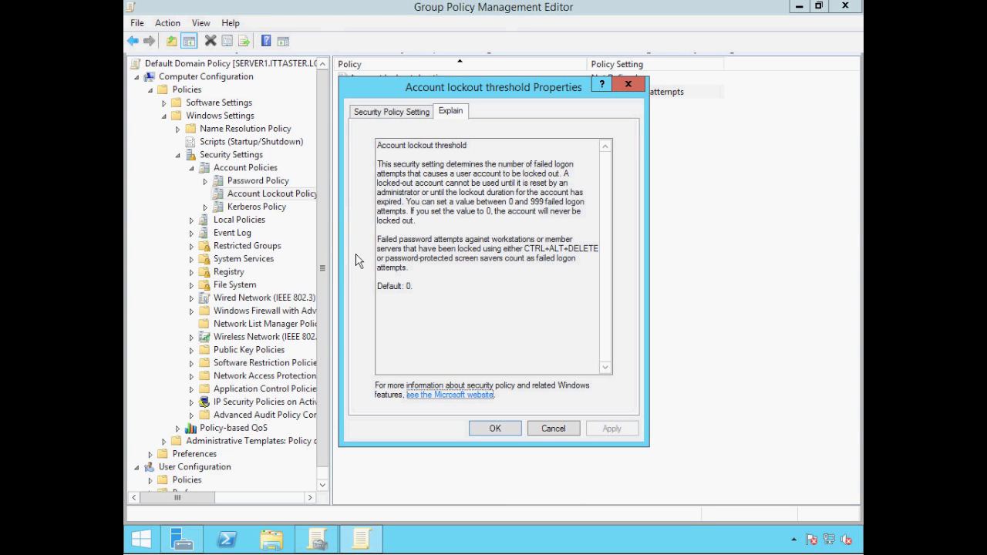
left_click(370, 114)
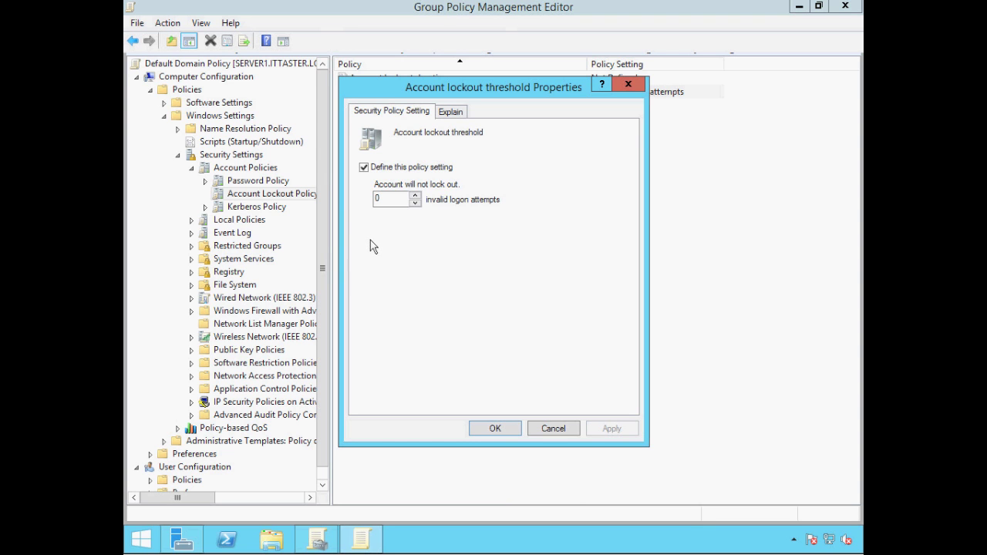
left_click(414, 195)
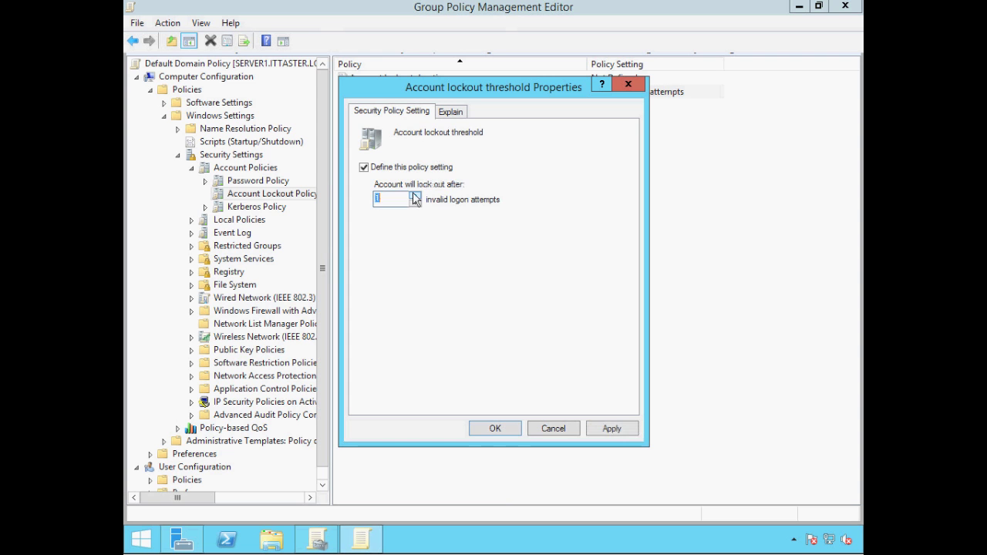
left_click(415, 196)
left_click(414, 196)
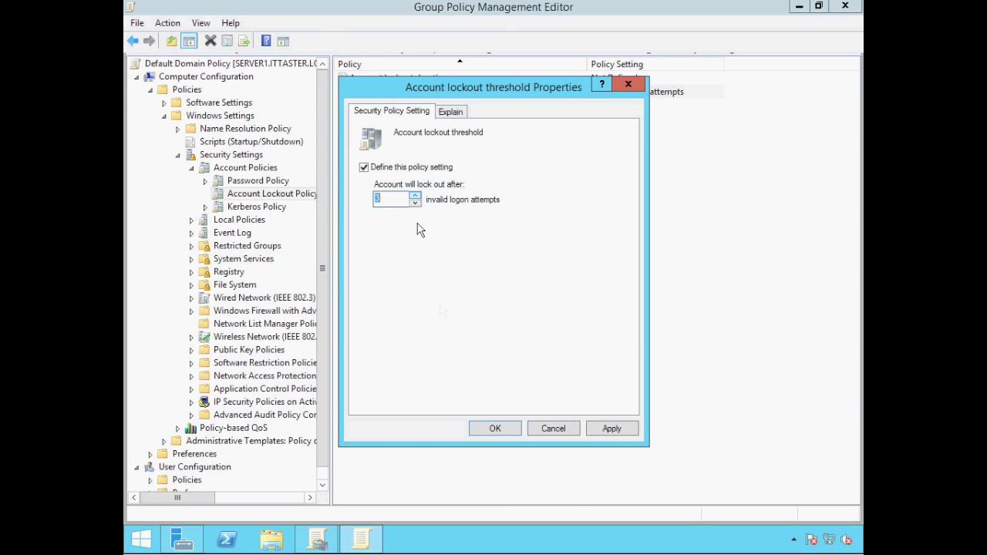
left_click(489, 433)
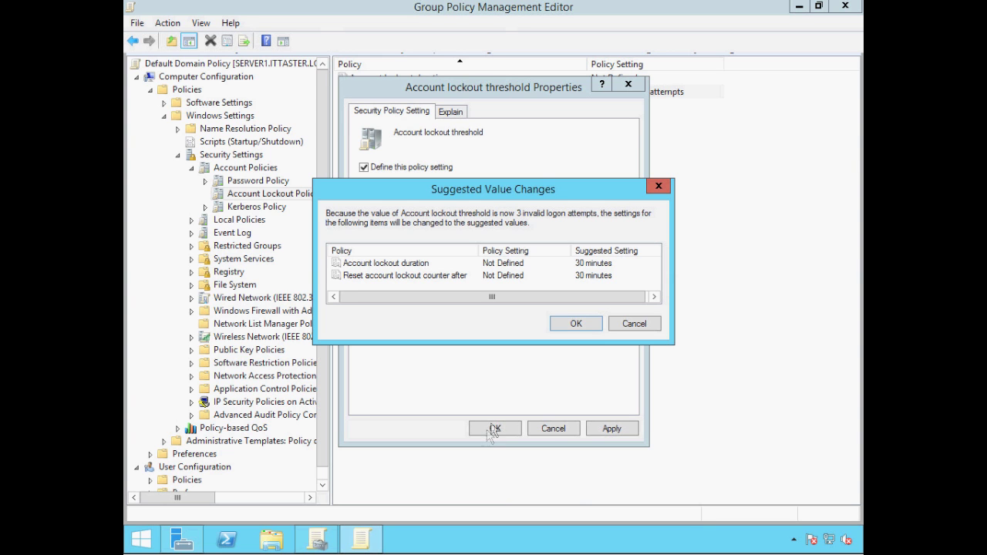
- Accept the suggested 30-minute lockout values and view the Account lockout duration explanation
left_click(576, 324)
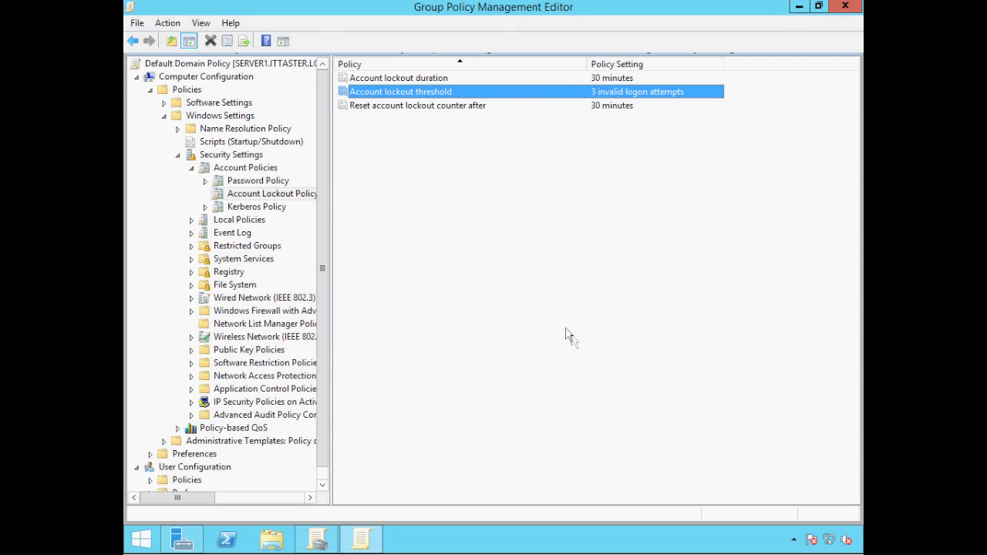
double_click(399, 79)
left_click(450, 112)
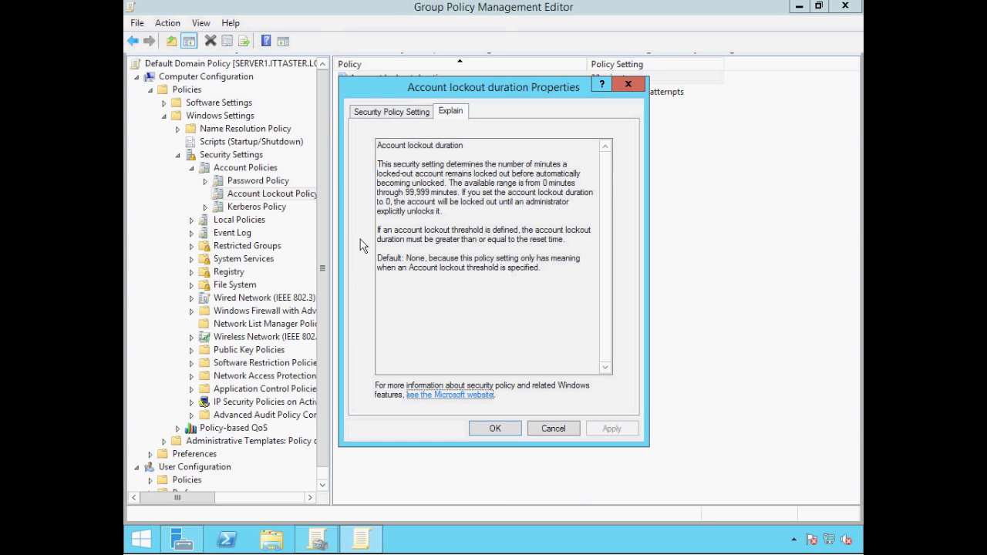
- Change Account lockout duration from 30 to 0 minutes
left_click(368, 113)
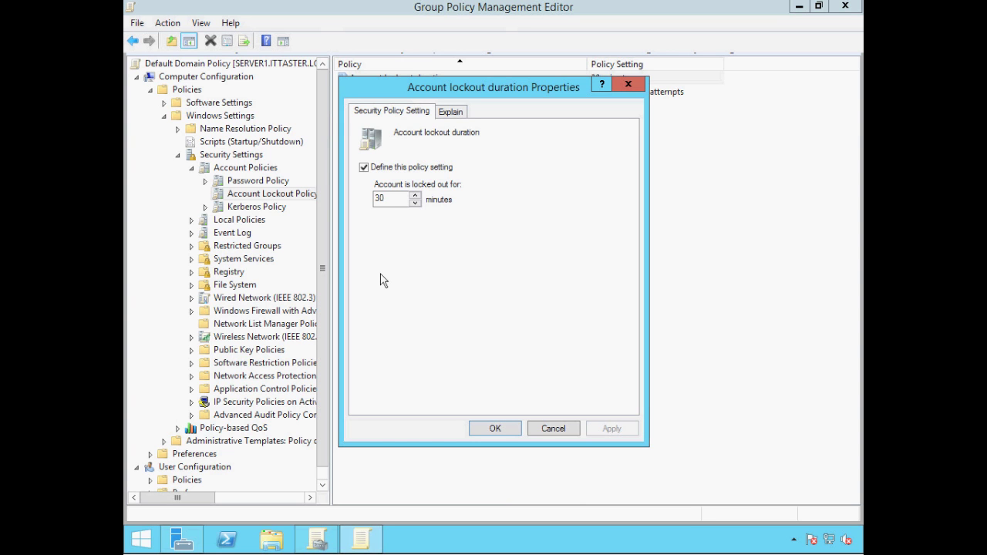
left_click_drag(387, 199, 361, 198)
type("0")
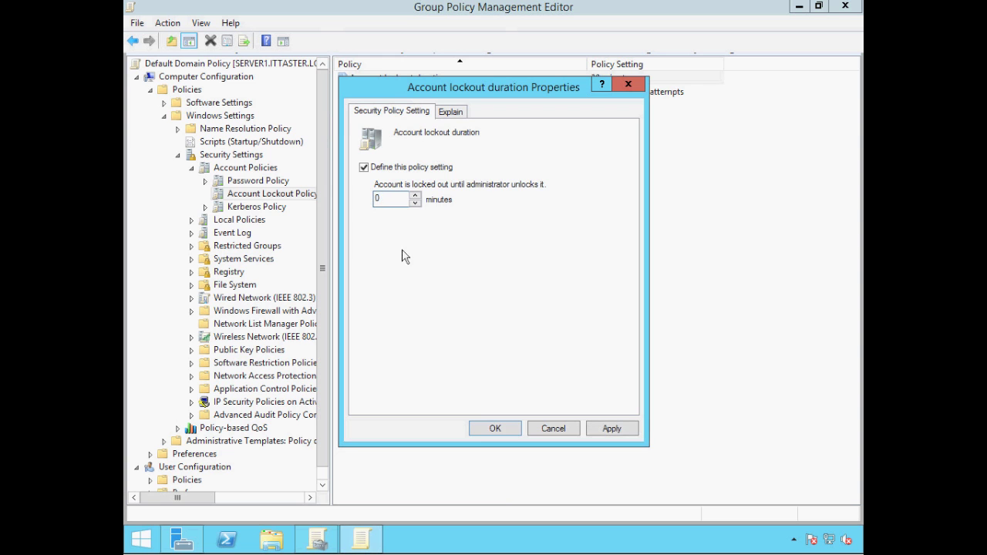
left_click(489, 428)
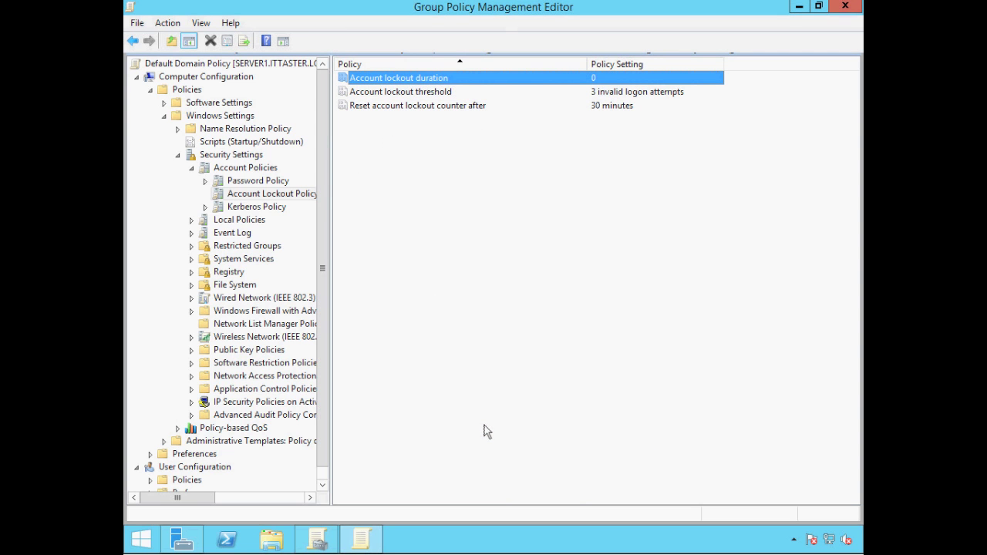
double_click(365, 109)
left_click(436, 114)
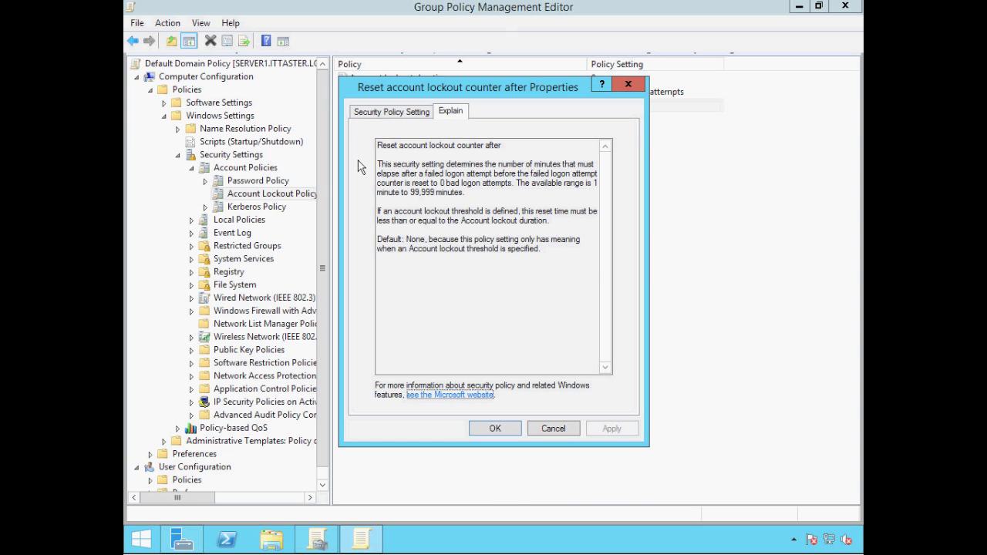
left_click(367, 114)
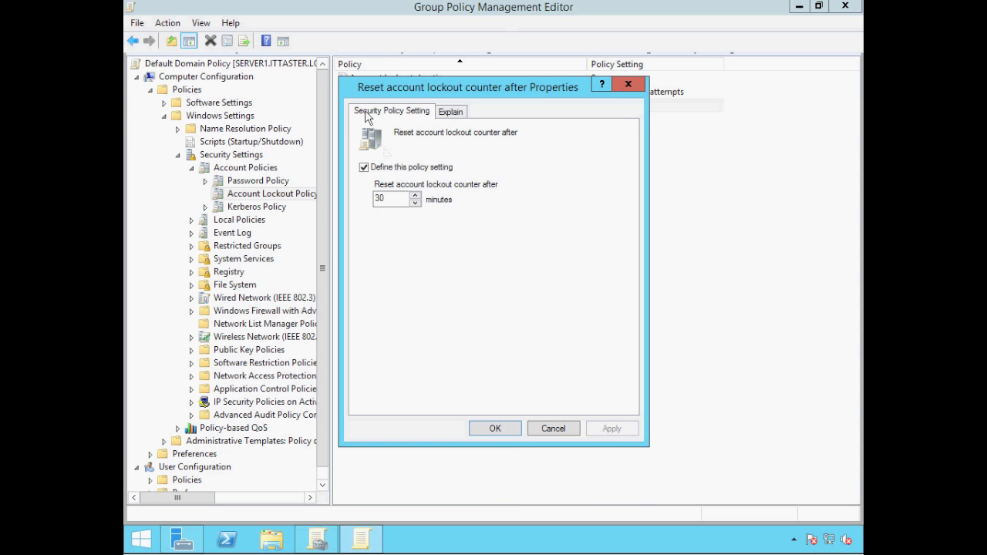
left_click(495, 429)
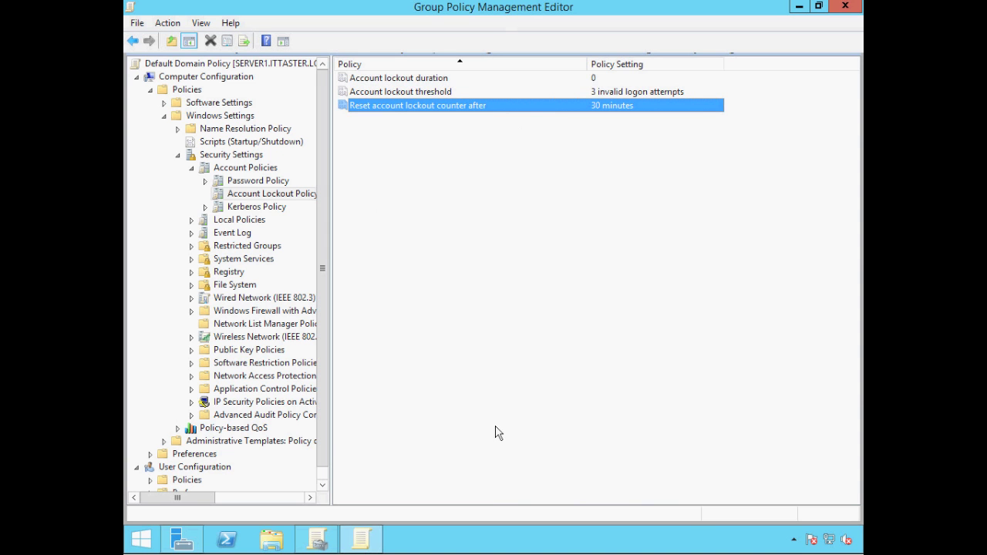
- Close both Group Policy Management windows and launch Active Directory Users and Computers from Server Manager Tools
left_click(845, 7)
left_click(847, 6)
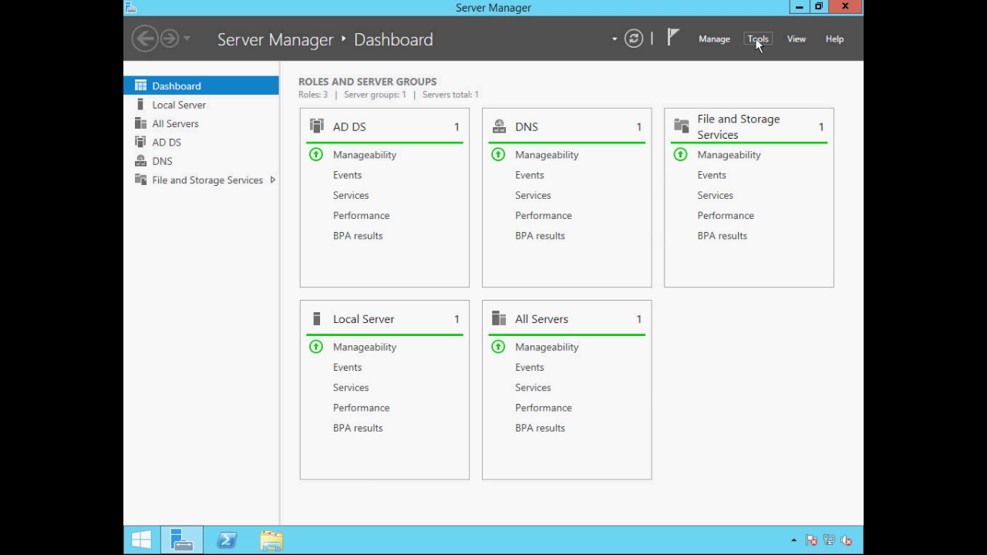
left_click(757, 40)
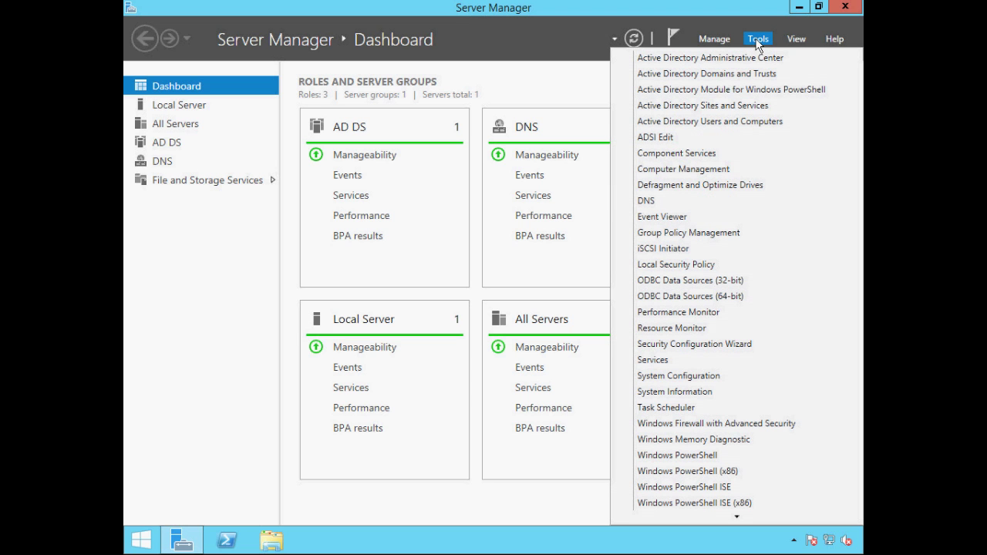
left_click(659, 122)
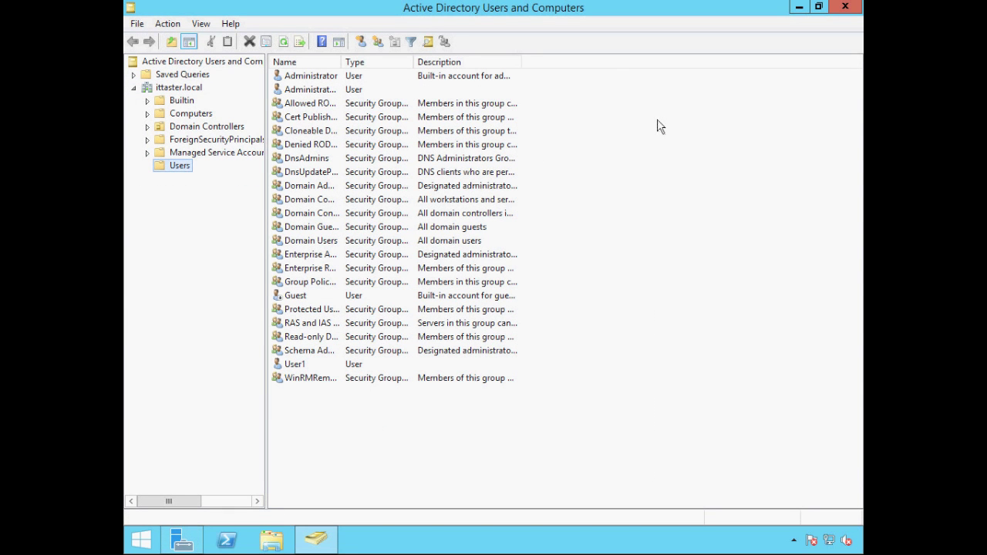
right_click(294, 365)
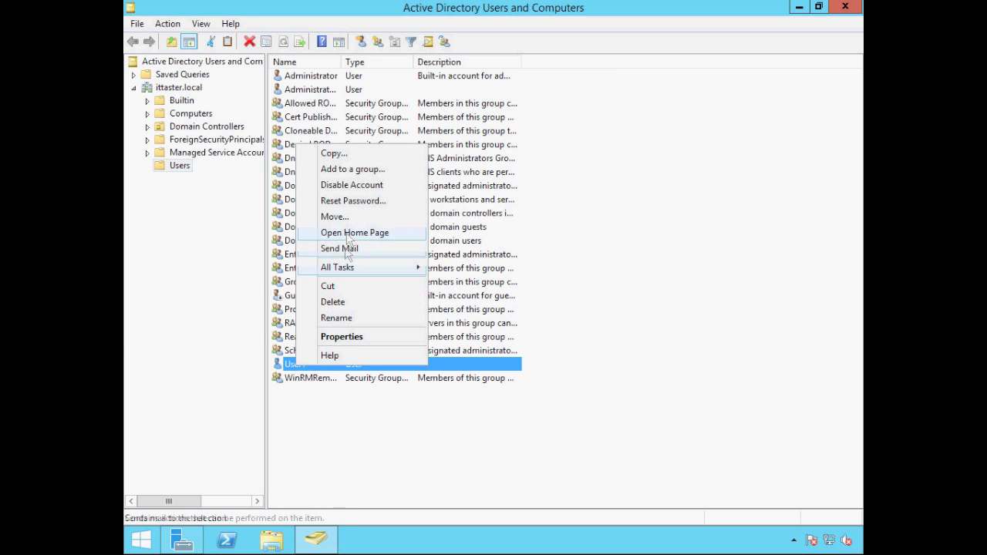
left_click(345, 202)
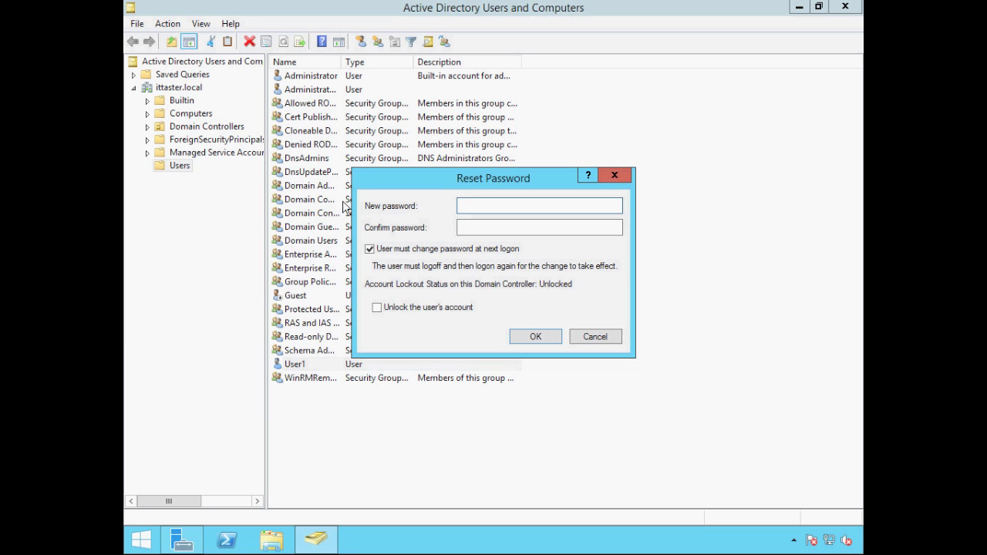
type("********")
left_click(483, 226)
type("********")
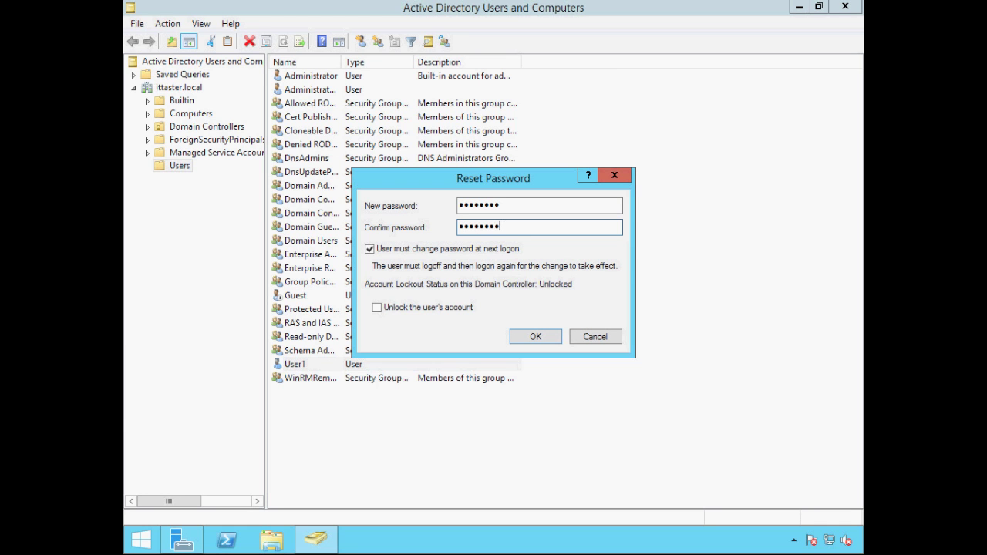
left_click(523, 338)
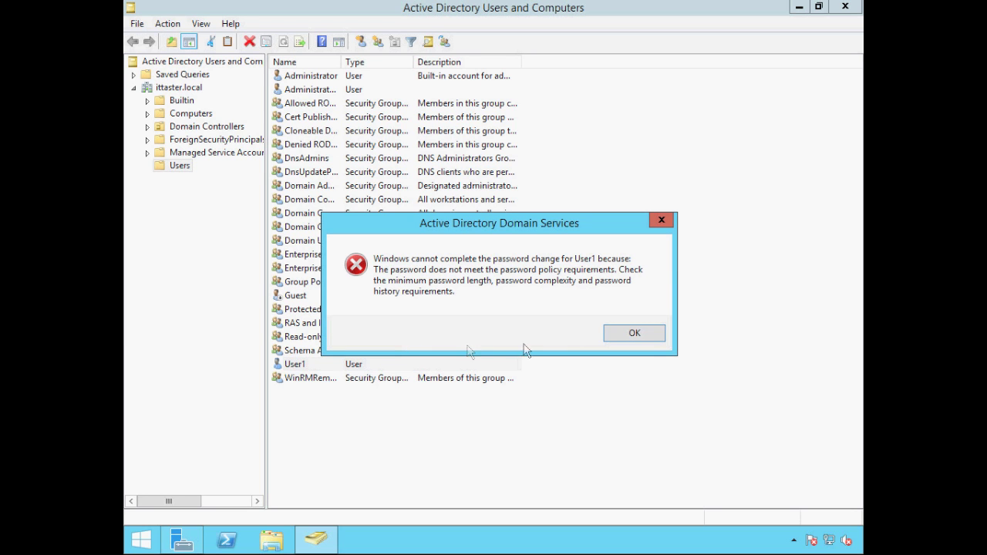
left_click(623, 334)
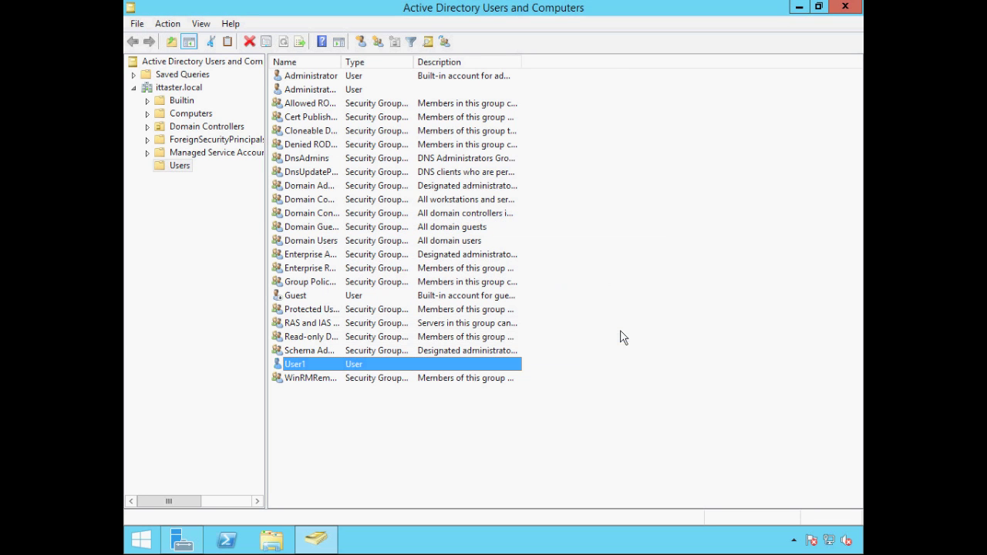
- Reset User1's password, entering a new complex password in both fields, and dismiss the confirmation
right_click(299, 364)
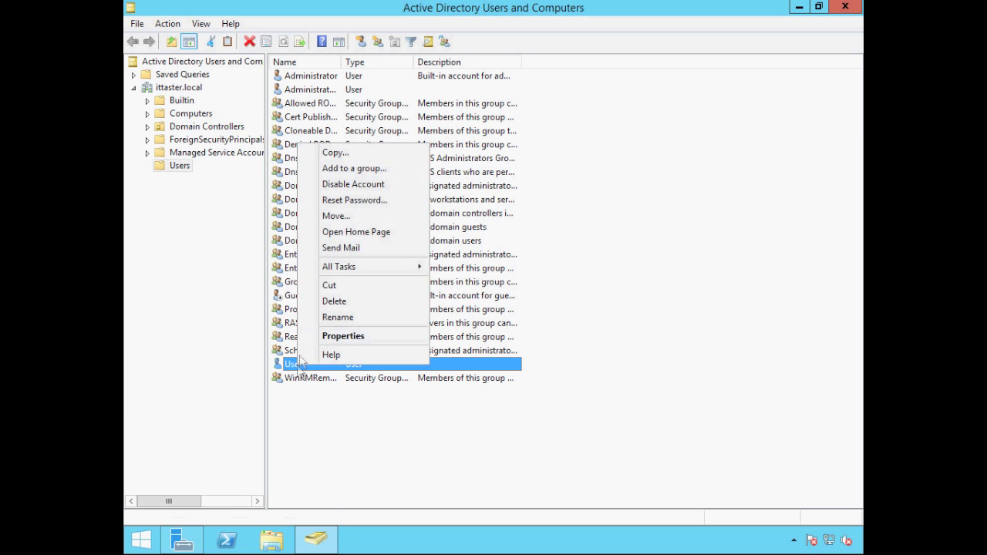
left_click(336, 202)
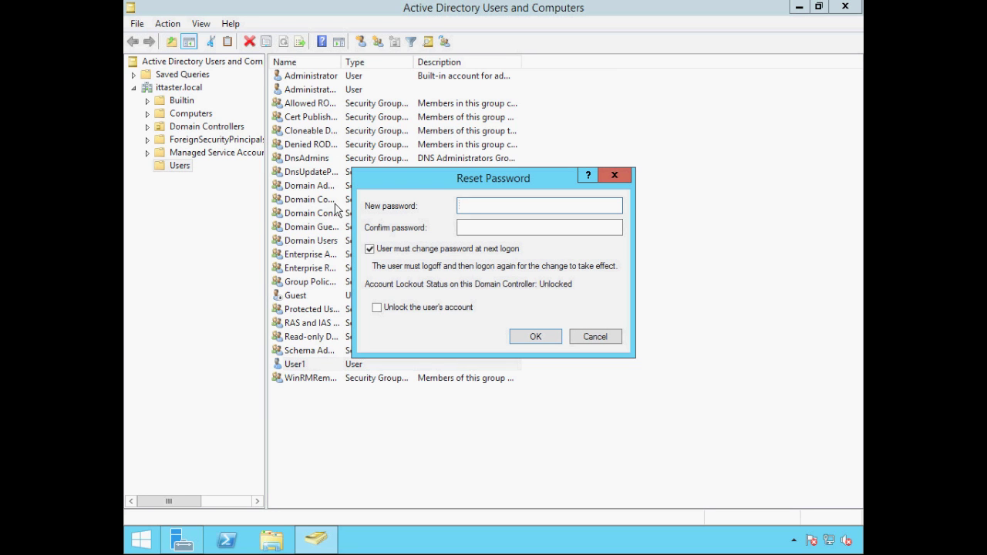
type("Pa$$w0rd1")
key("Tab")
type("P@$$w0r")
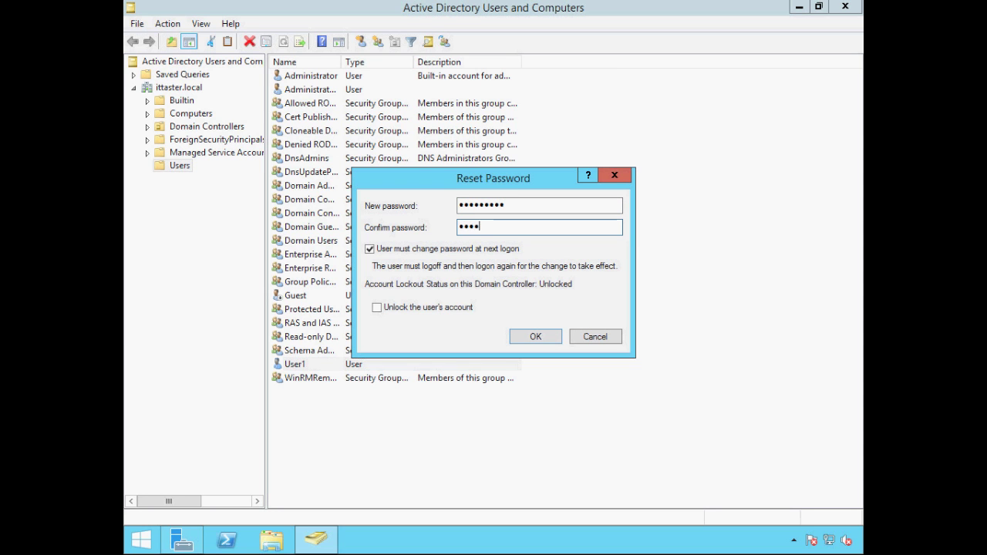
type("d1")
key("Return")
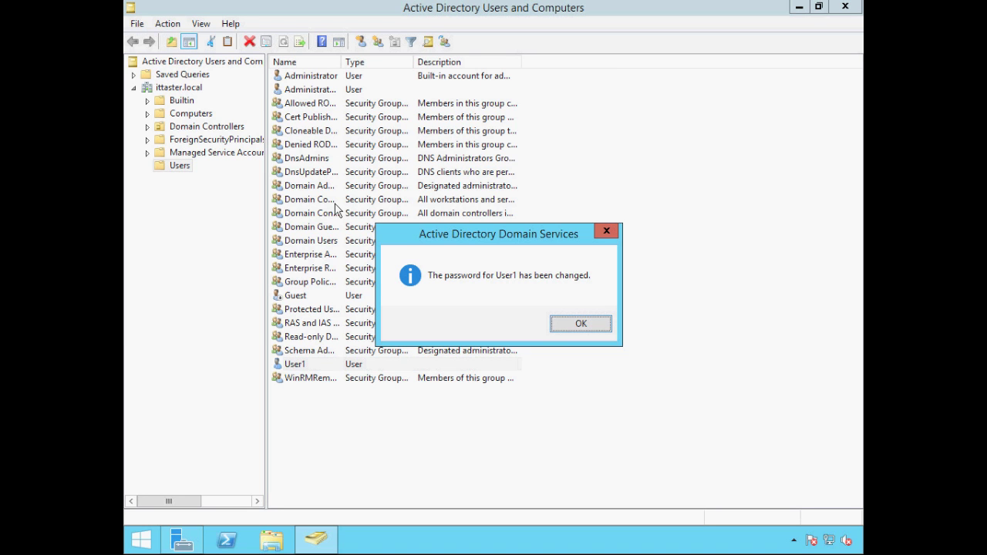
key("Return")
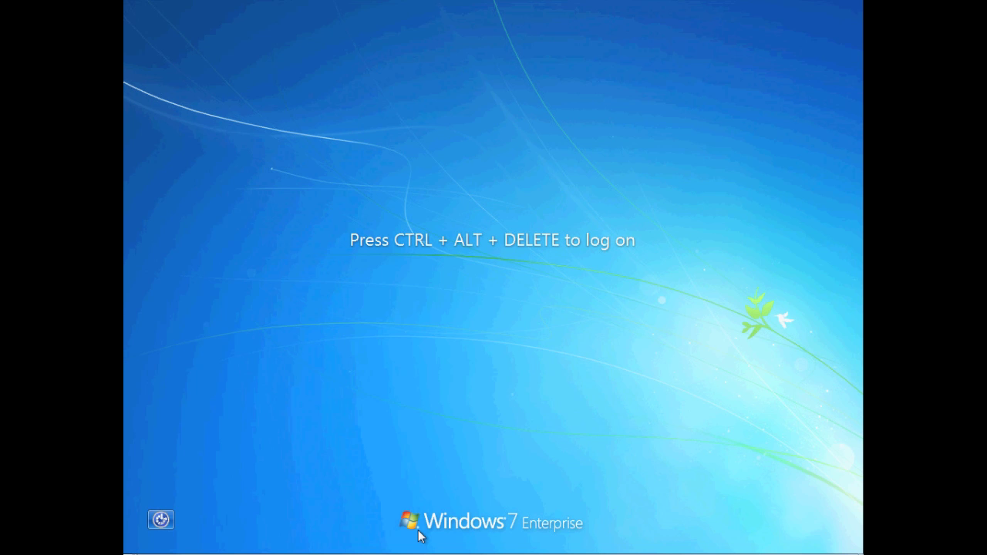
- Press Ctrl+Alt+Delete on the Windows 7 client to reach the ITTASTER\user1 logon form
key("ctrl+alt+Delete")
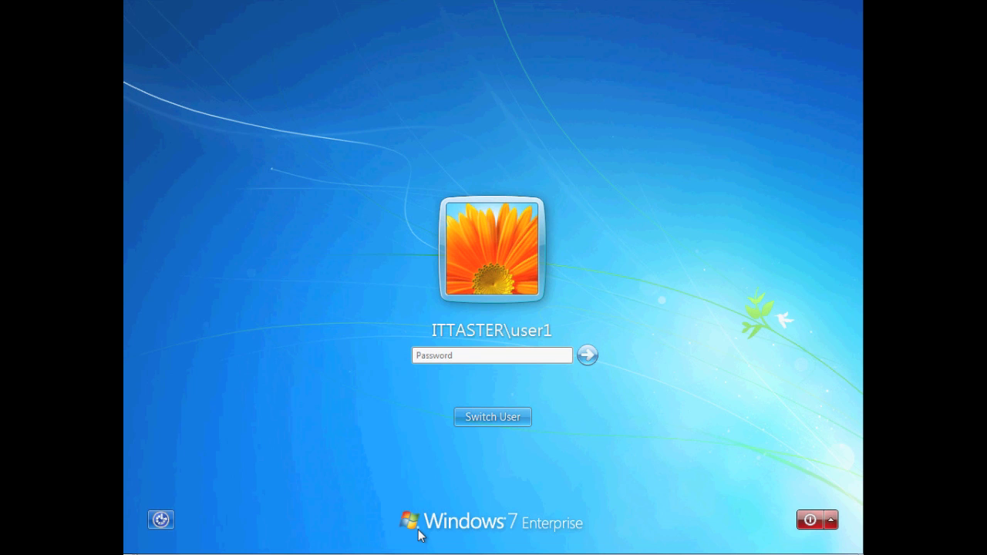
- Submit wrong passwords for user1 repeatedly, dismissing each error, until the account is locked out
type("password")
key("Return")
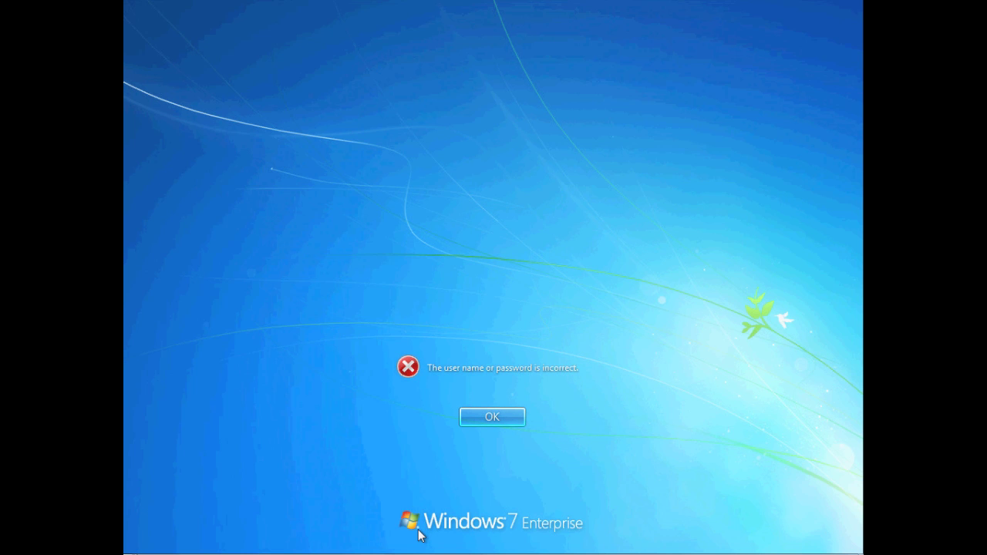
key("Return")
type("password")
key("Return")
key("Return")
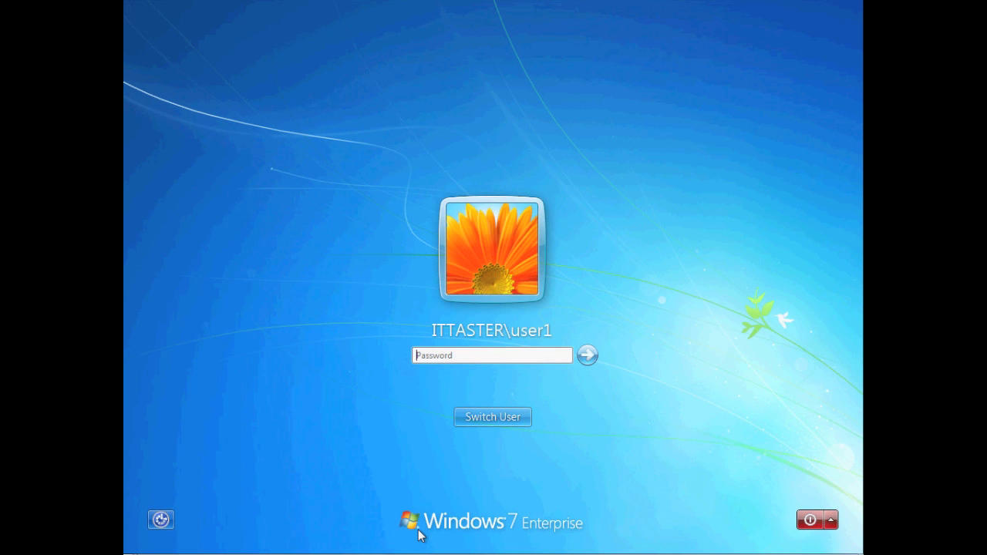
type("password")
key("Return")
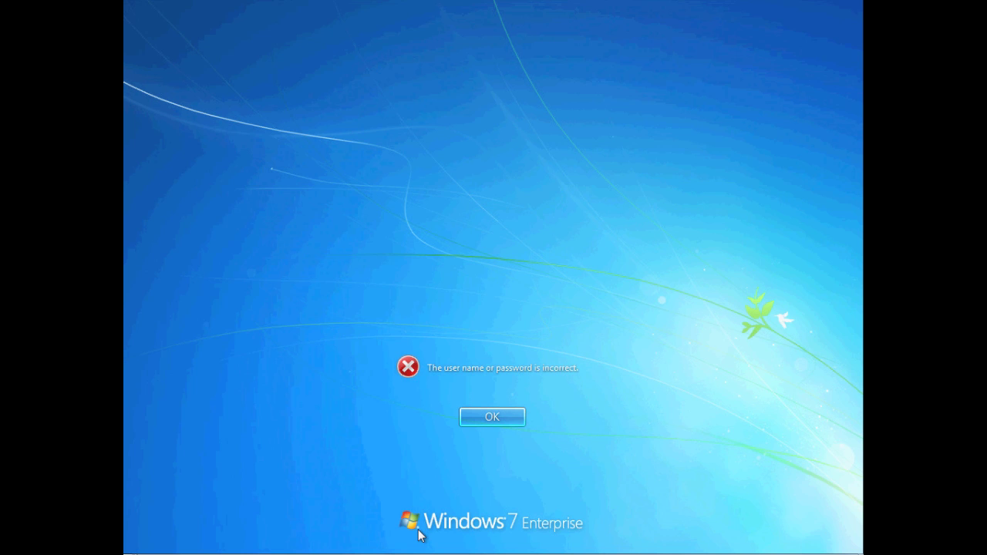
key("Return")
type("password")
key("Return")
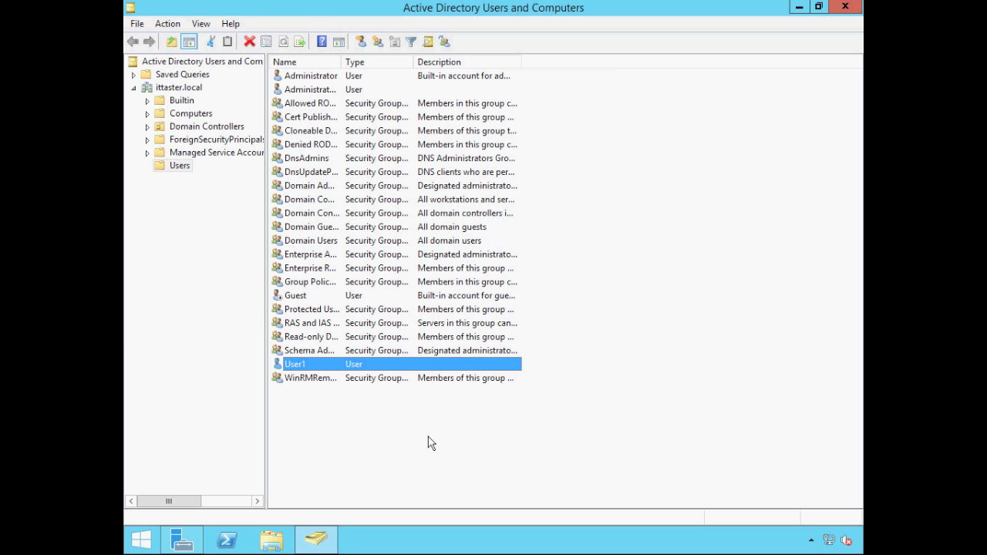
- Tick Unlock account on User1's Account tab, apply it, then reopen Properties to confirm no lockout
double_click(300, 369)
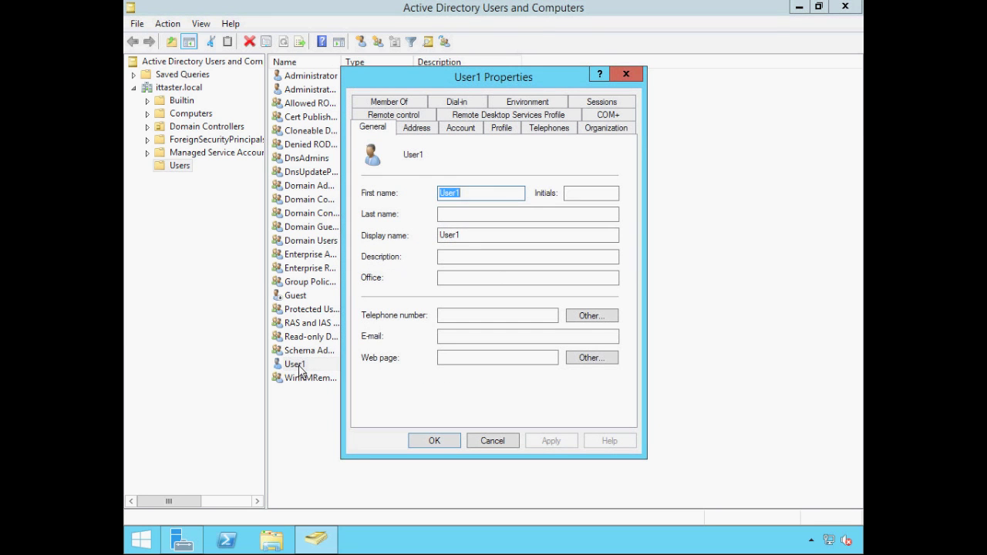
left_click(459, 131)
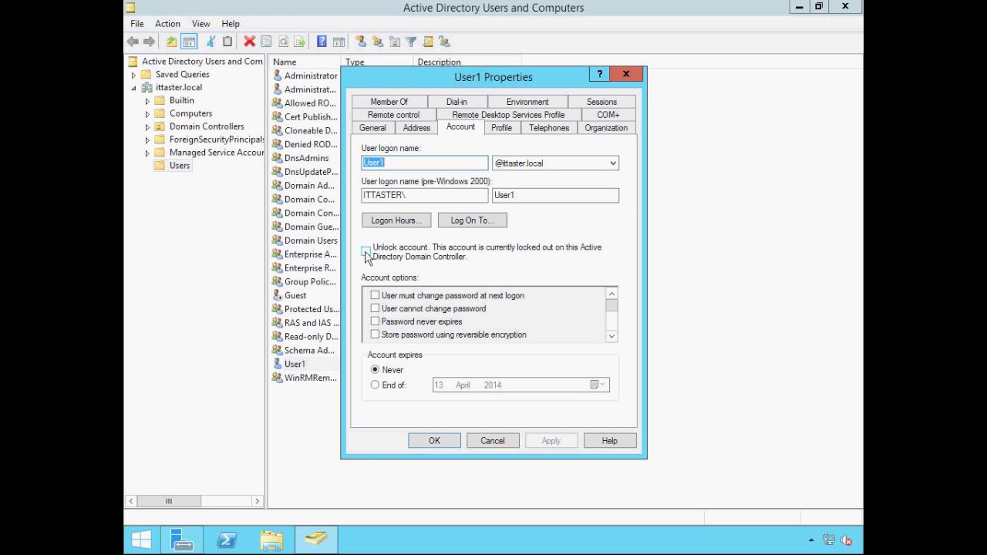
left_click(366, 254)
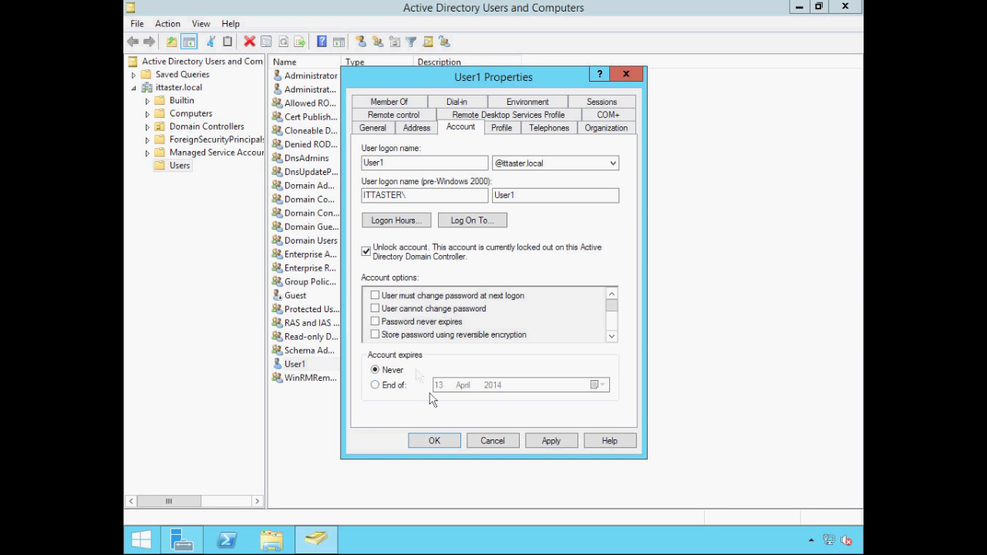
left_click(433, 442)
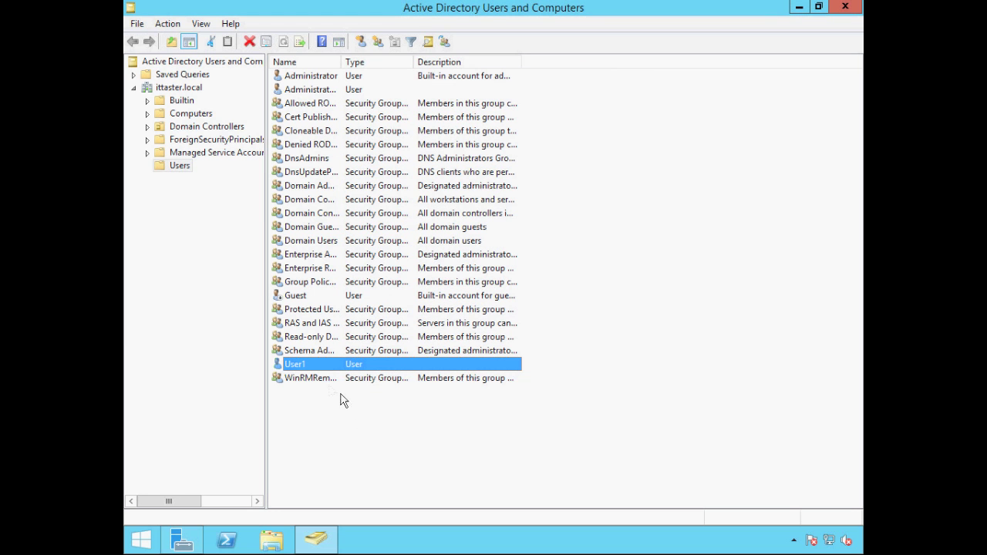
double_click(303, 367)
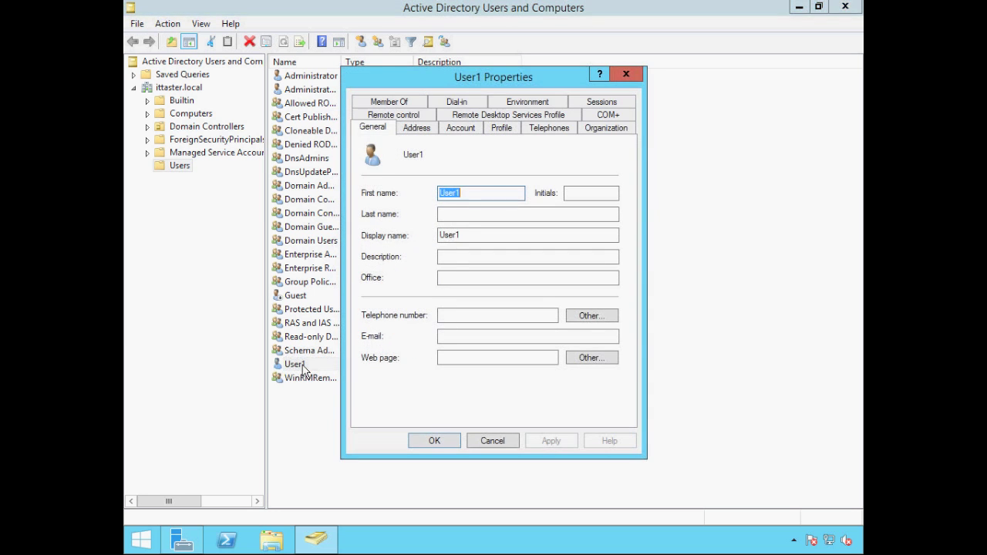
left_click(461, 129)
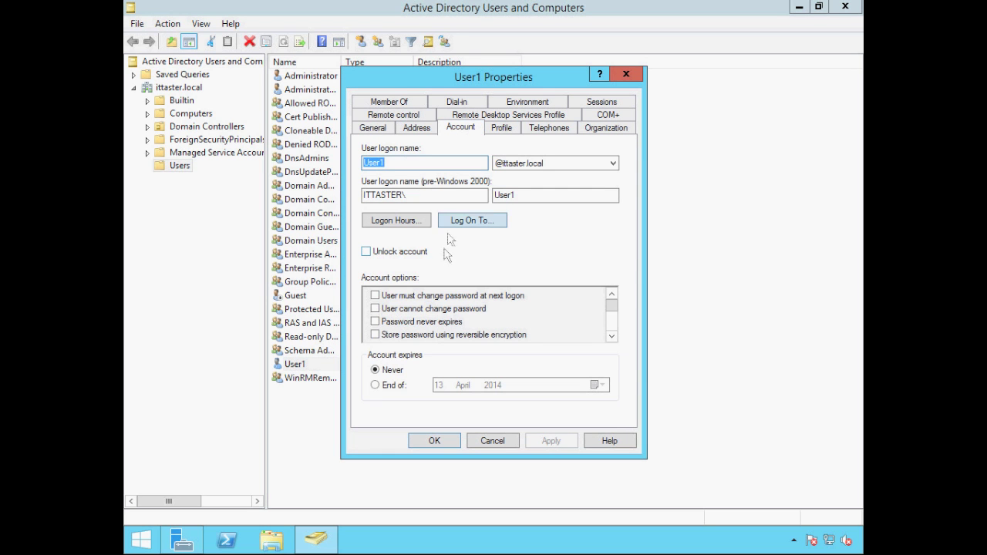